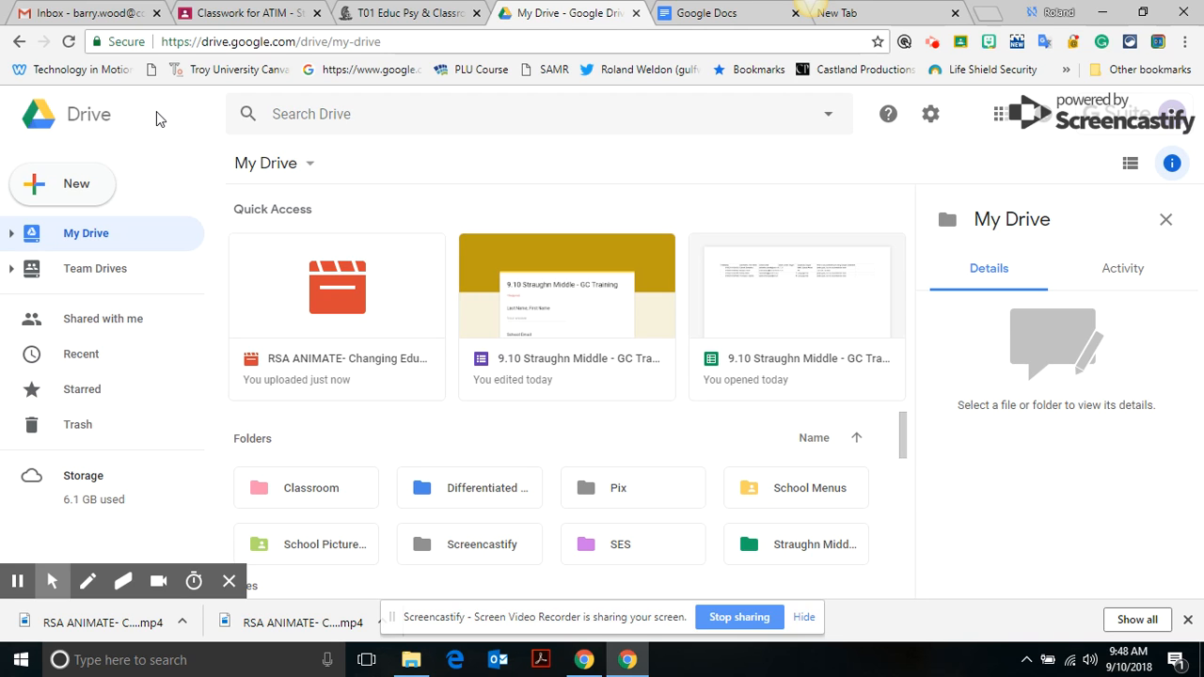
Create a new Google Docs document from the MLA Report template in the general template gallery.
left_click(58, 184)
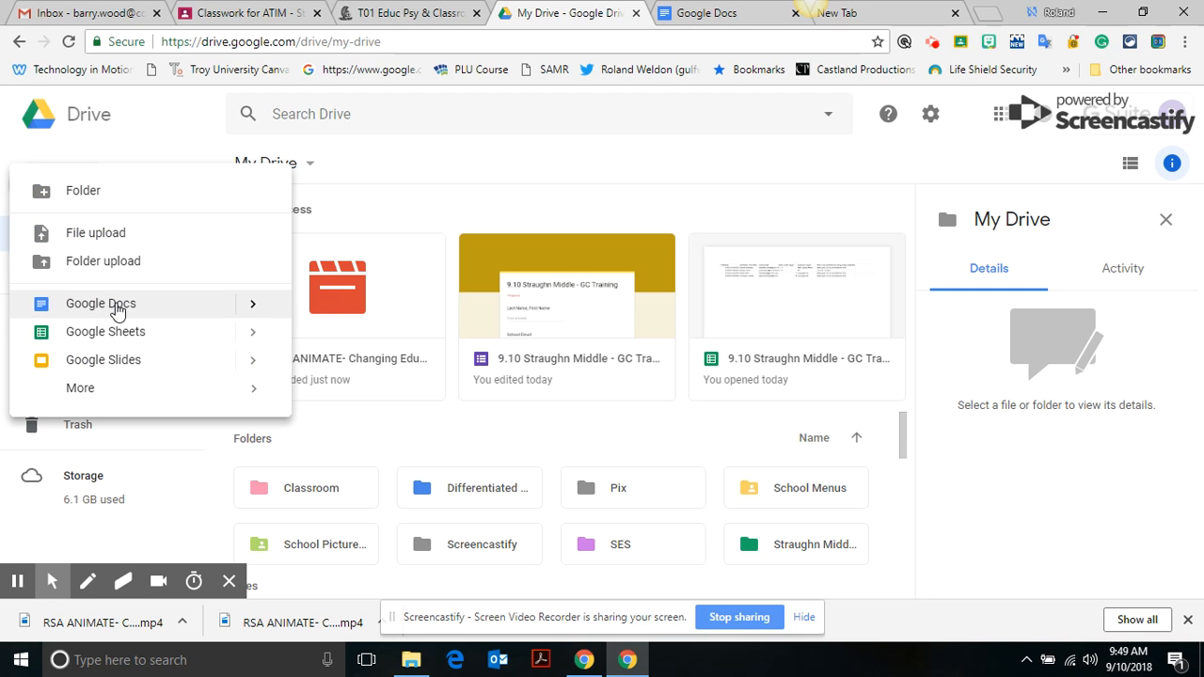
mouse_move(251, 316)
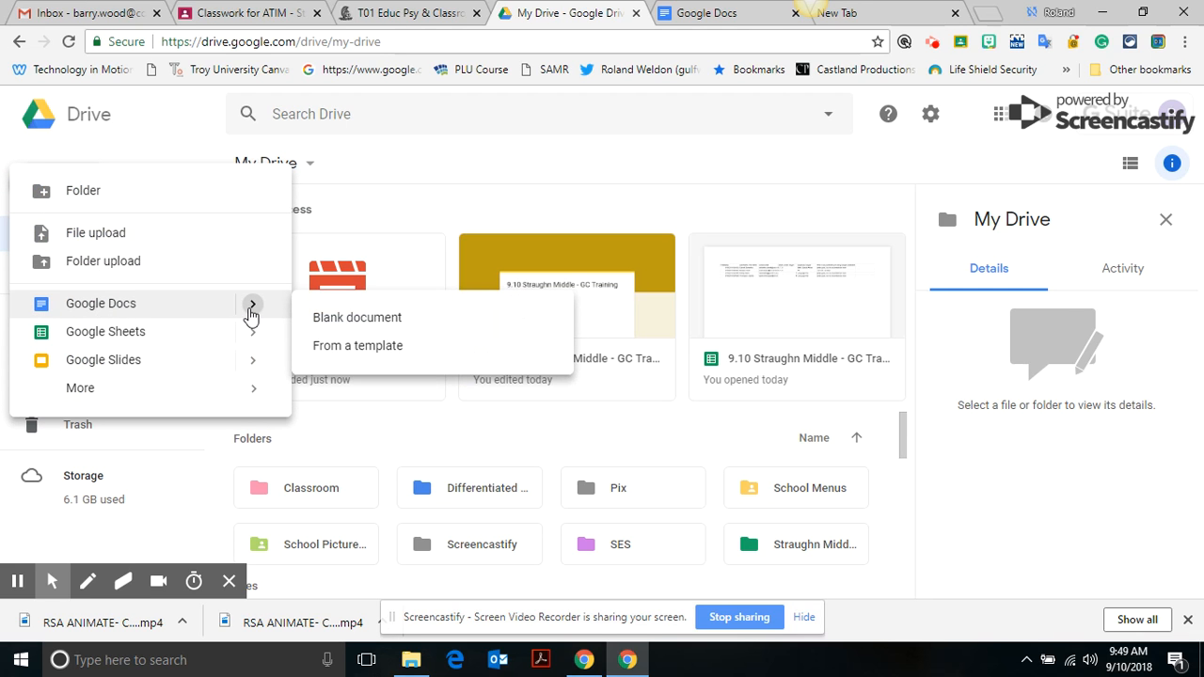
left_click(388, 348)
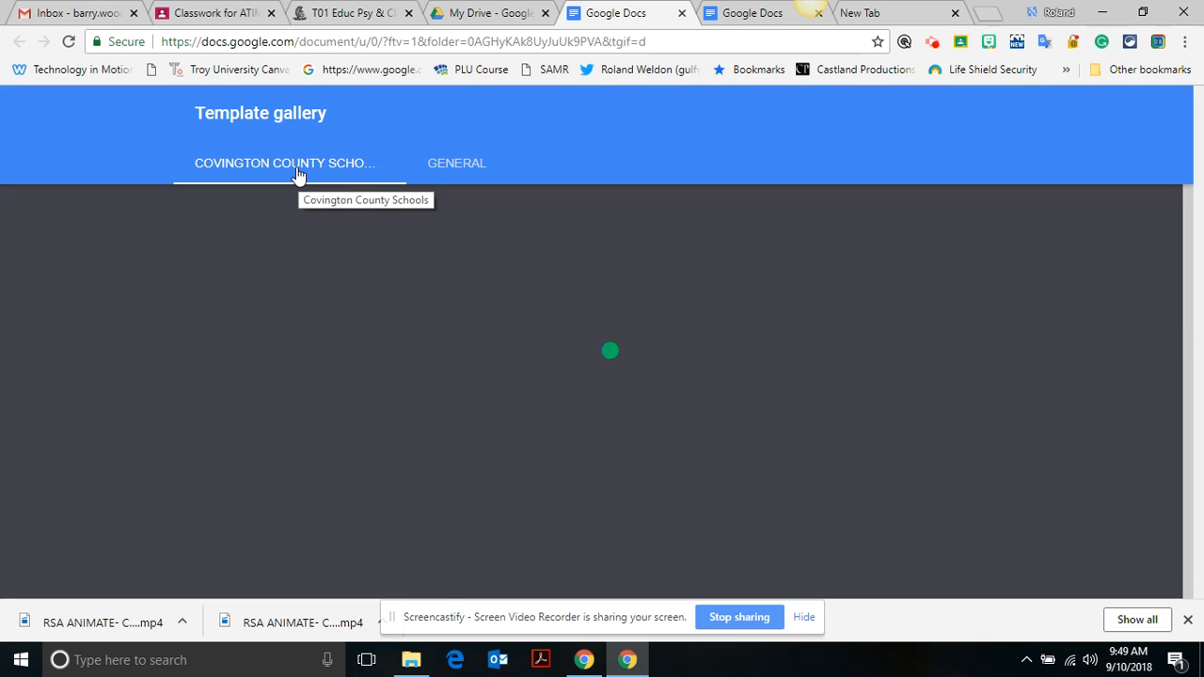
left_click(456, 166)
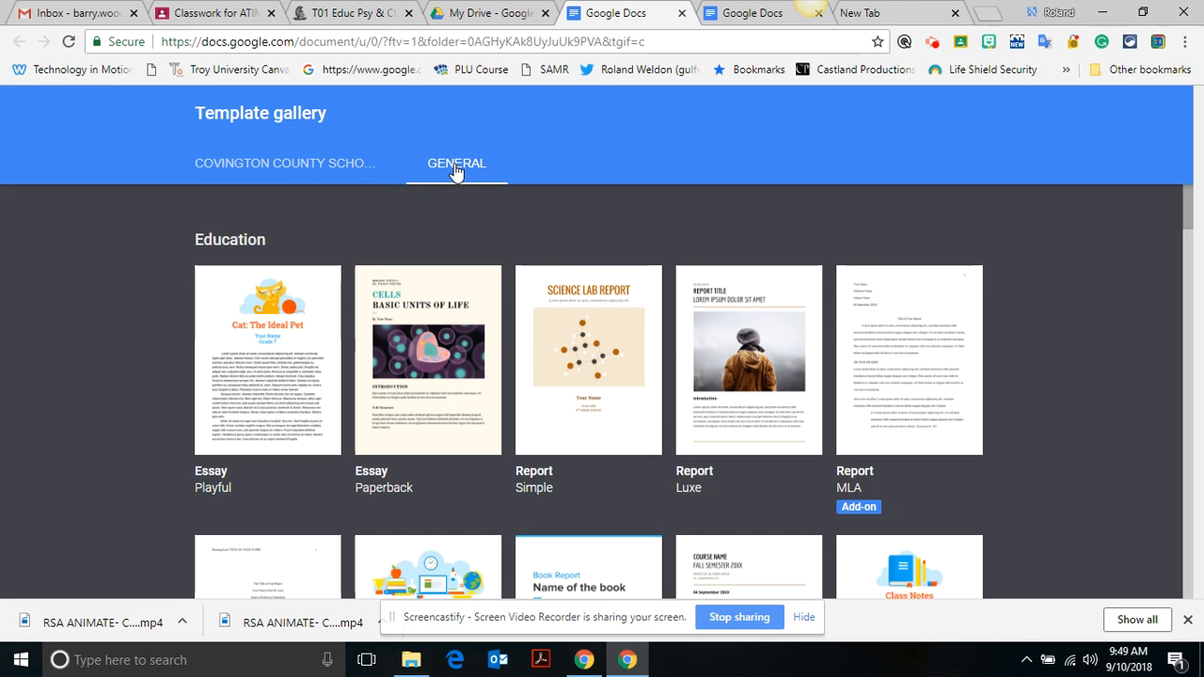
left_click(916, 367)
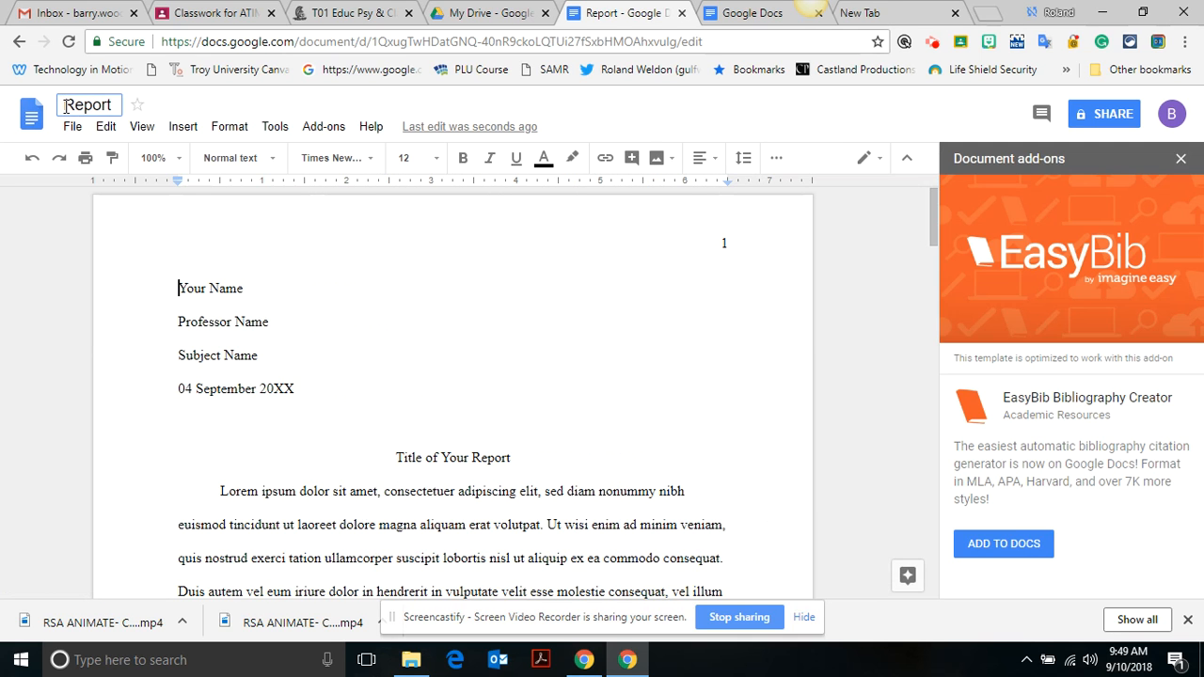
Rename the document "MLA Template - Report" and dismiss the document add-ons suggestion.
left_click(65, 106)
type("MLA ")
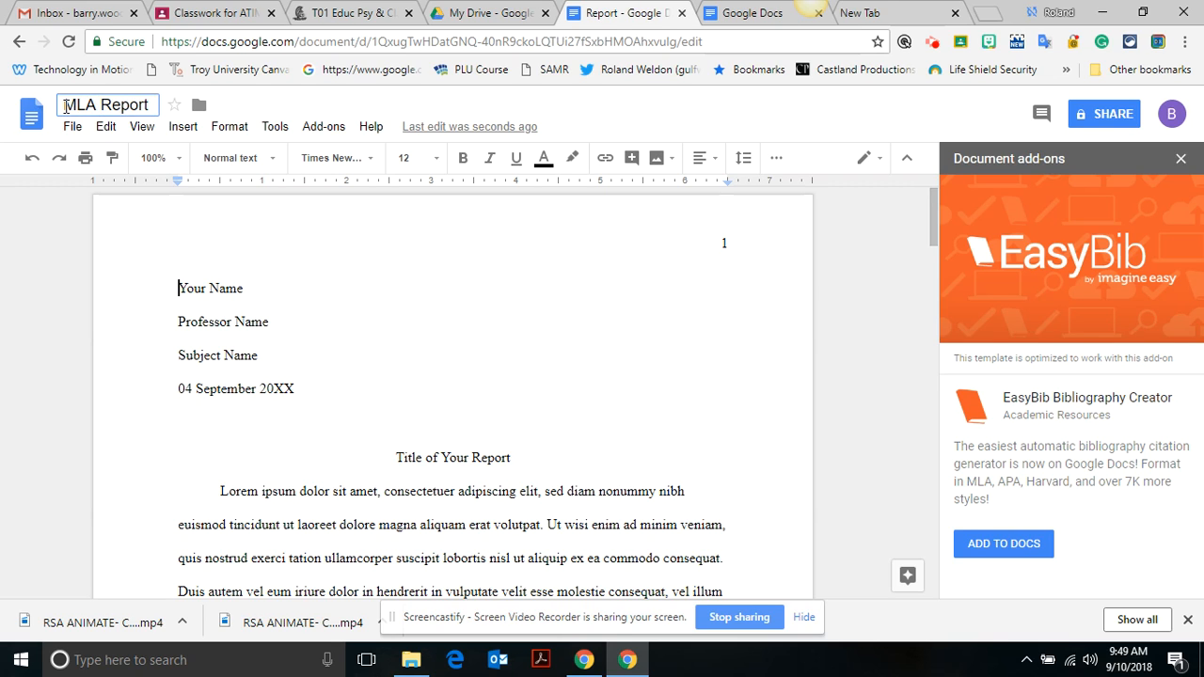
type("Template")
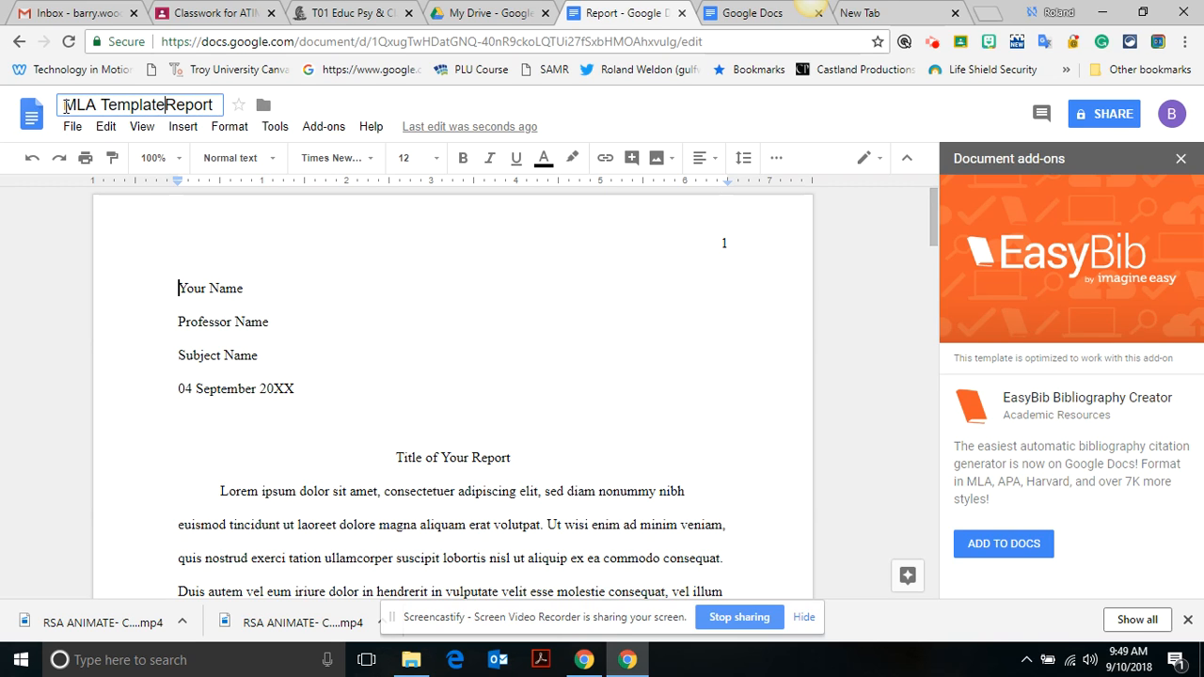
type(" -")
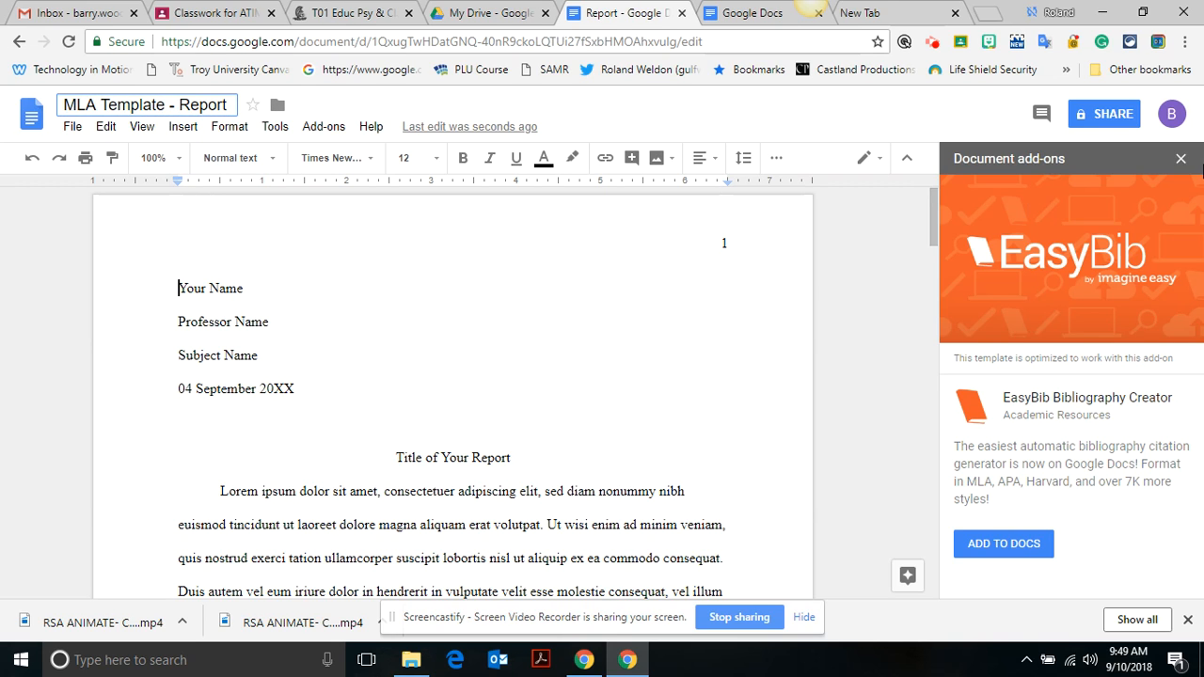
left_click(1181, 158)
double_click(561, 352)
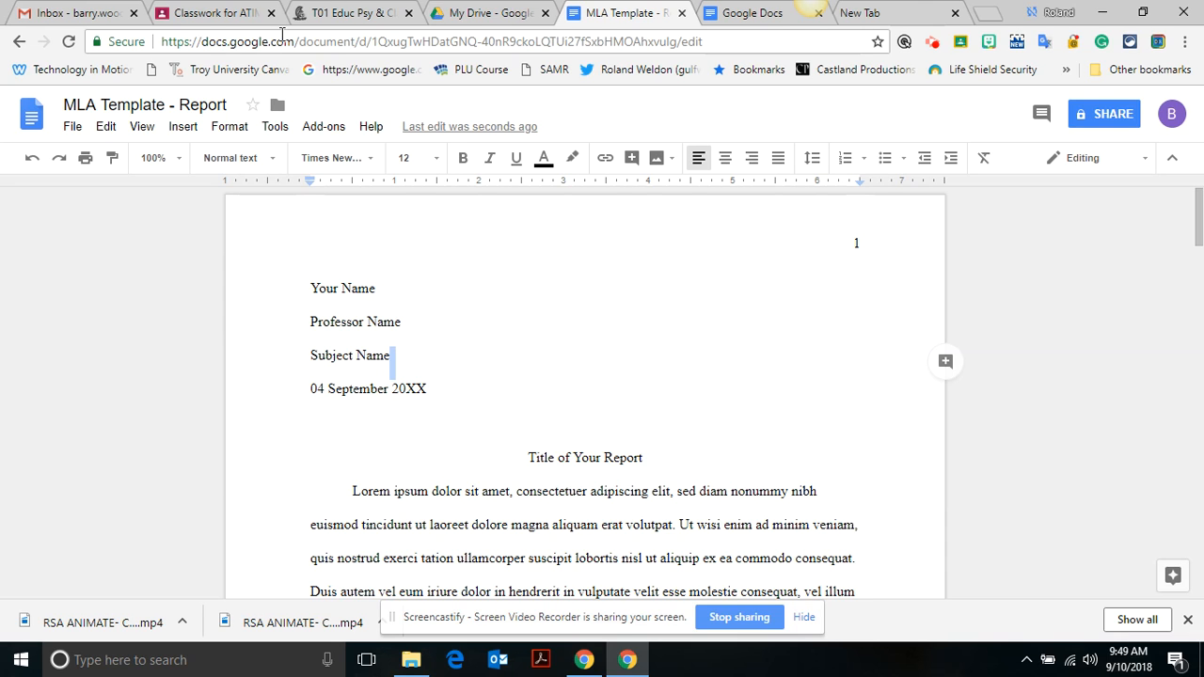
In Google Classroom, start a new assignment titled "1 Page Essay --- start with the MLA template I gave you :)".
left_click(201, 12)
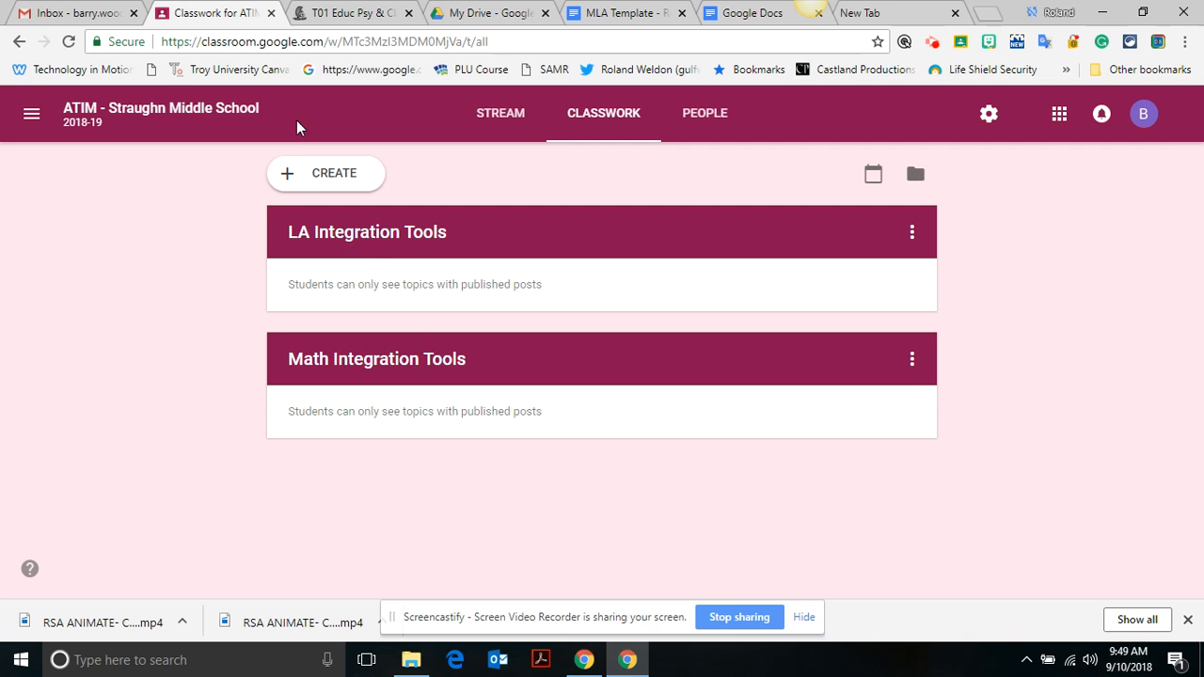
left_click(312, 178)
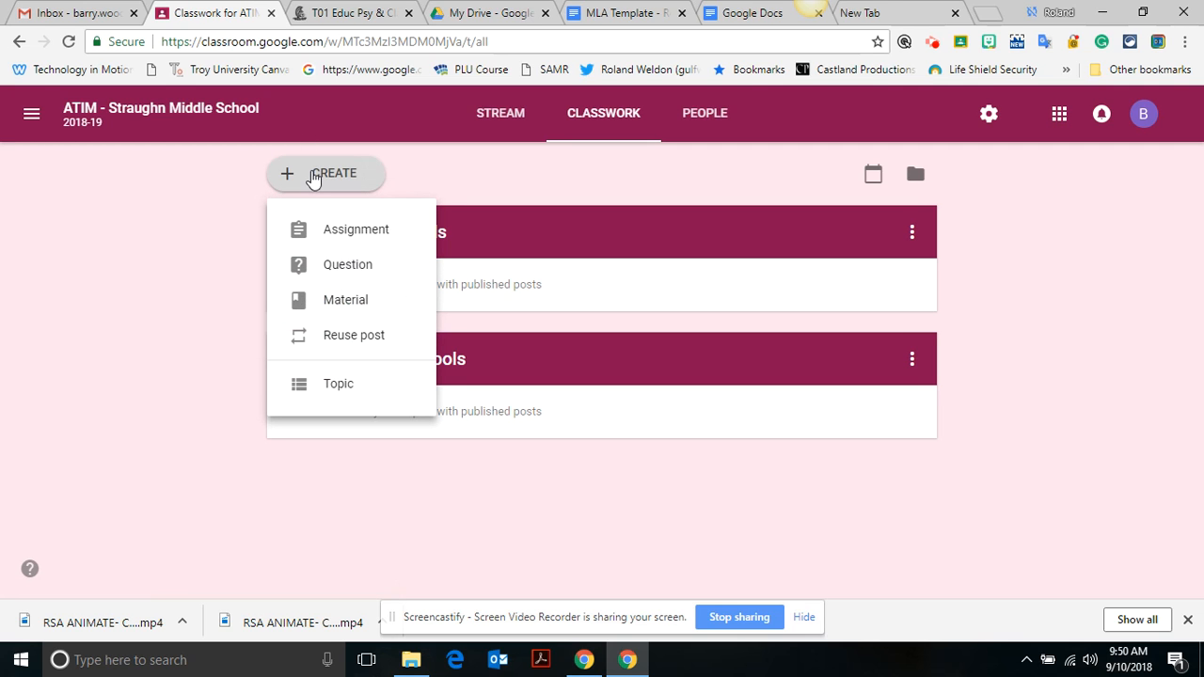
left_click(330, 231)
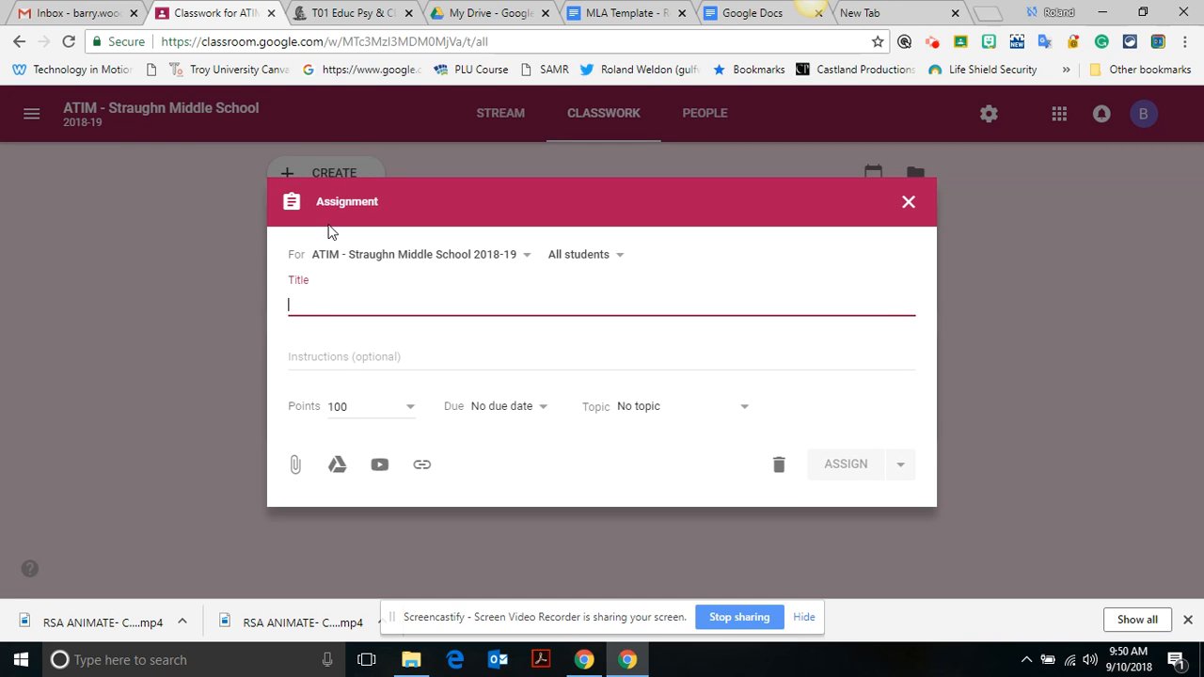
type("1 Page E")
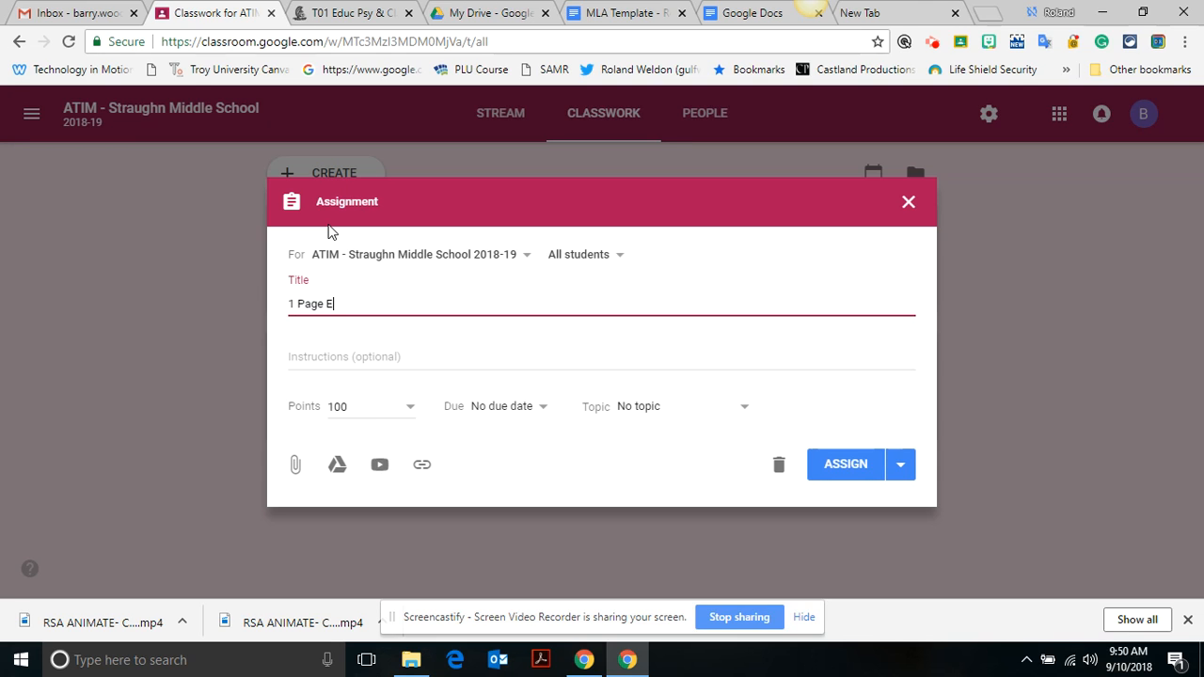
type("ssay --- start with the MLA")
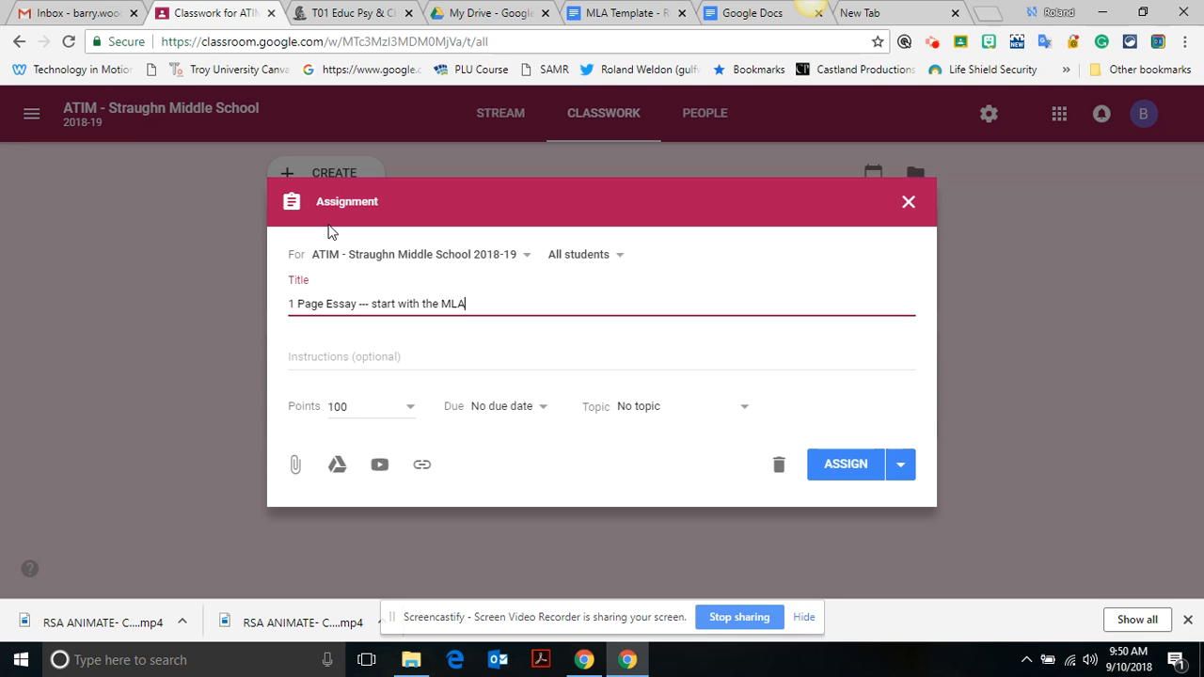
type(" template I have you")
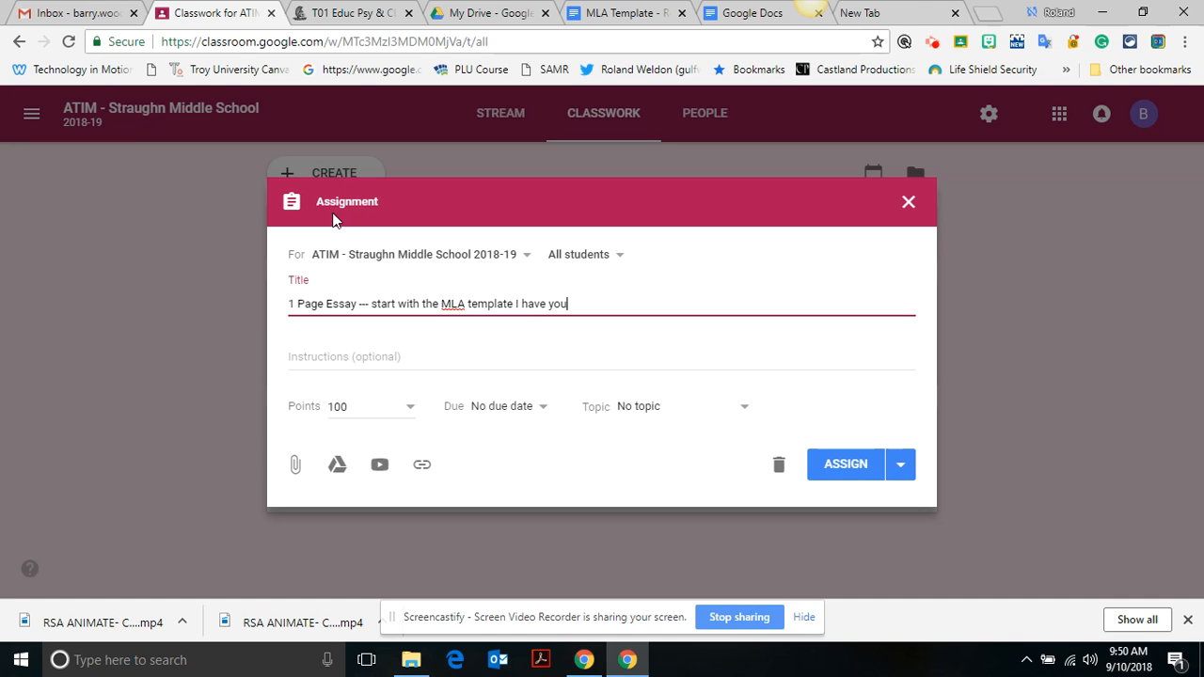
key("BackSpace")
key("BackSpace")
key("BackSpace")
key("BackSpace")
key("BackSpace")
key("BackSpace")
key("BackSpace")
key("BackSpace")
type("gave you :)")
Enter the instructions "You have until Friday @ 3:00 pm." and make the assignment ungraded.
left_click(340, 355)
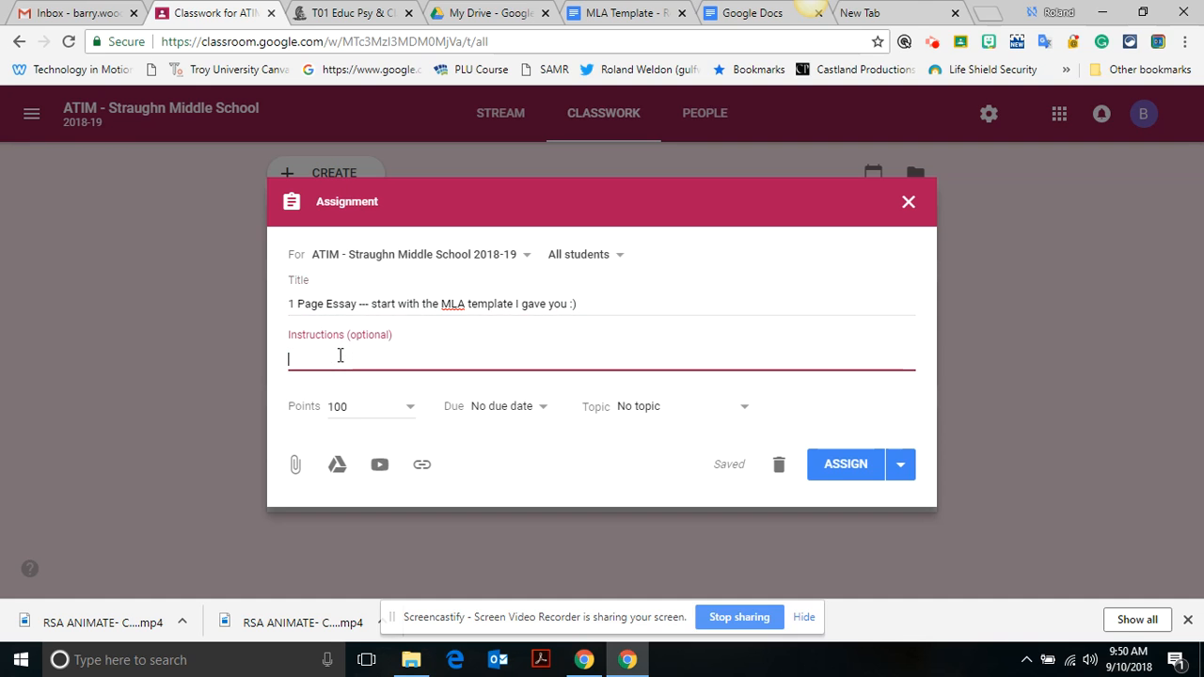
type("You have ")
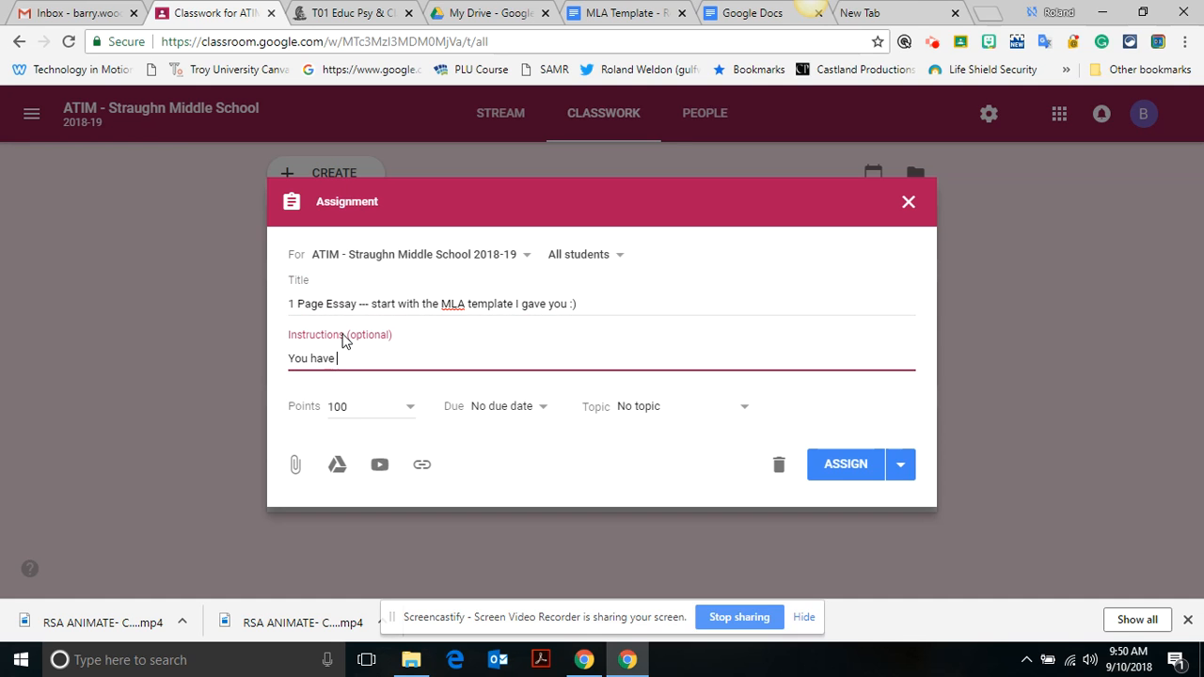
type("until Friday @ 3:00 pm.")
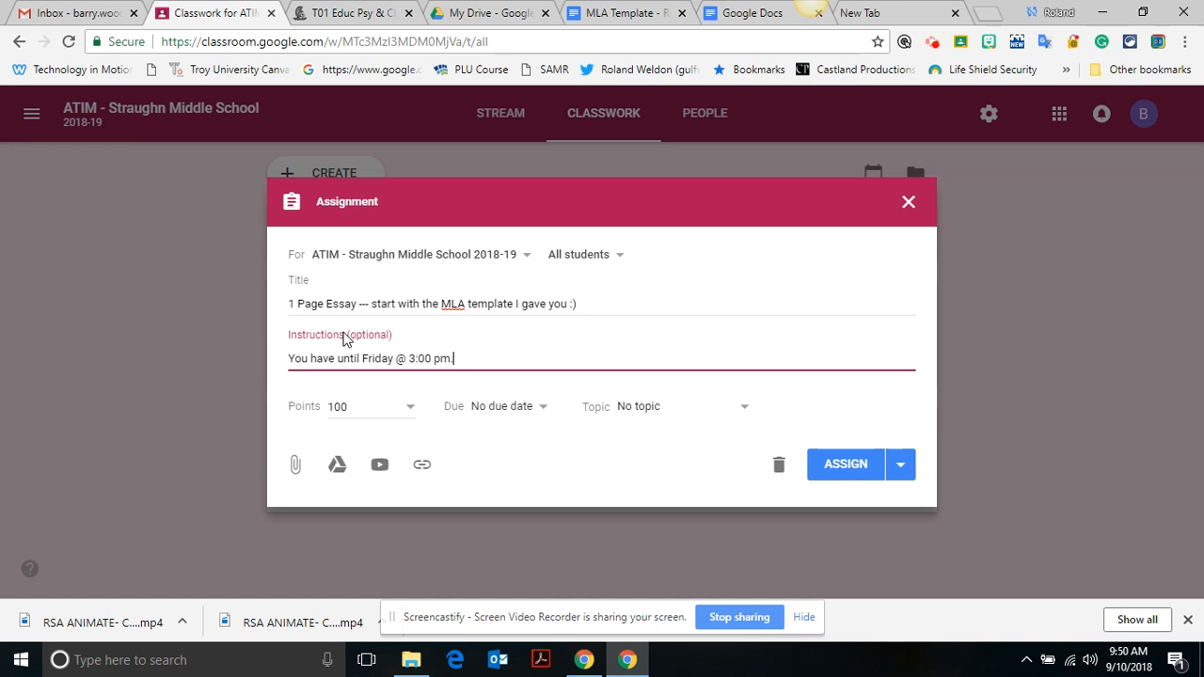
left_click(370, 406)
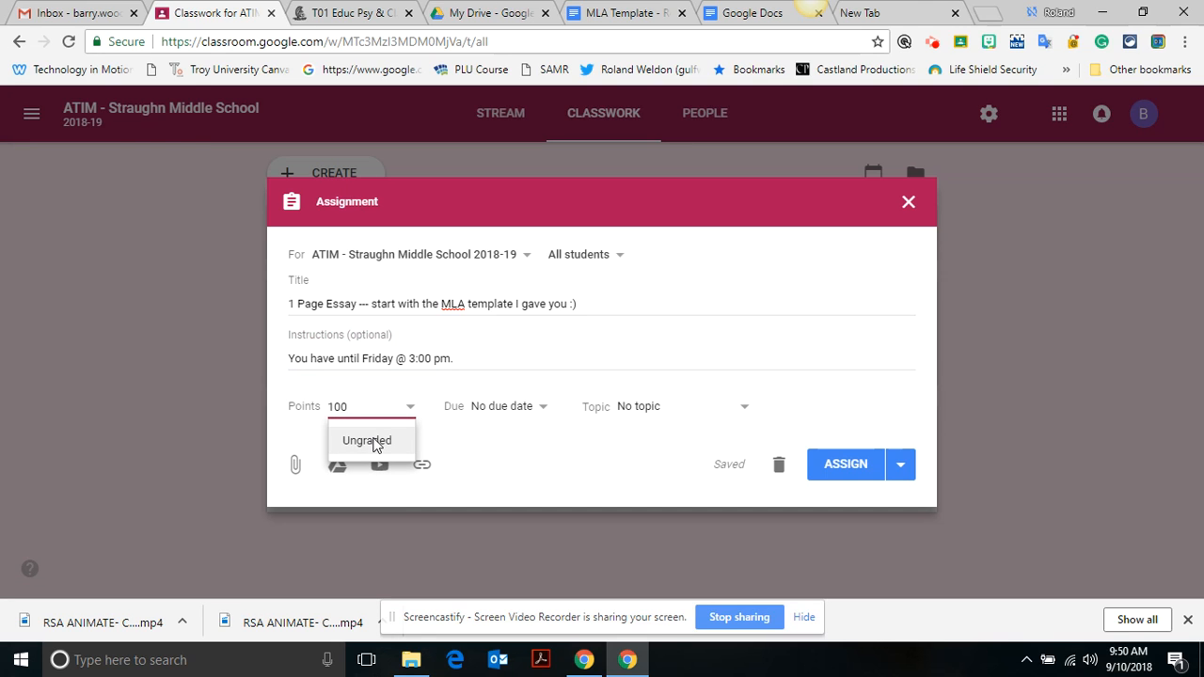
left_click(373, 443)
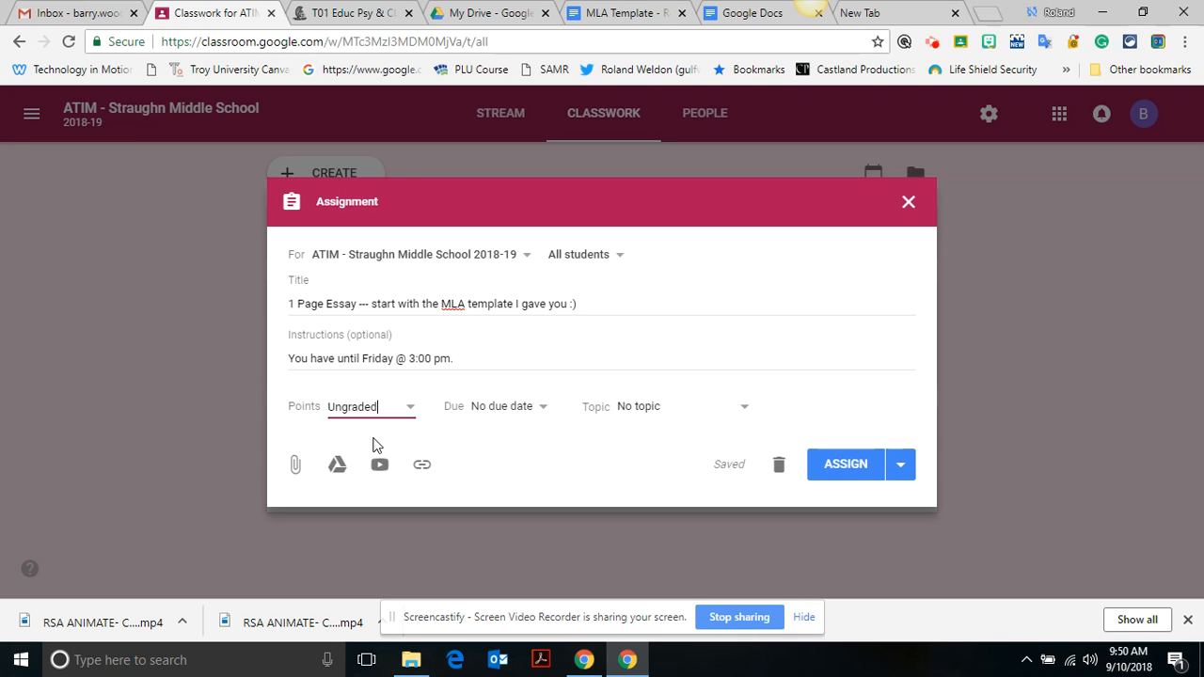
Set the assignment's due date to Sep 21, 2018 and its due time to 3:00 PM.
left_click(508, 410)
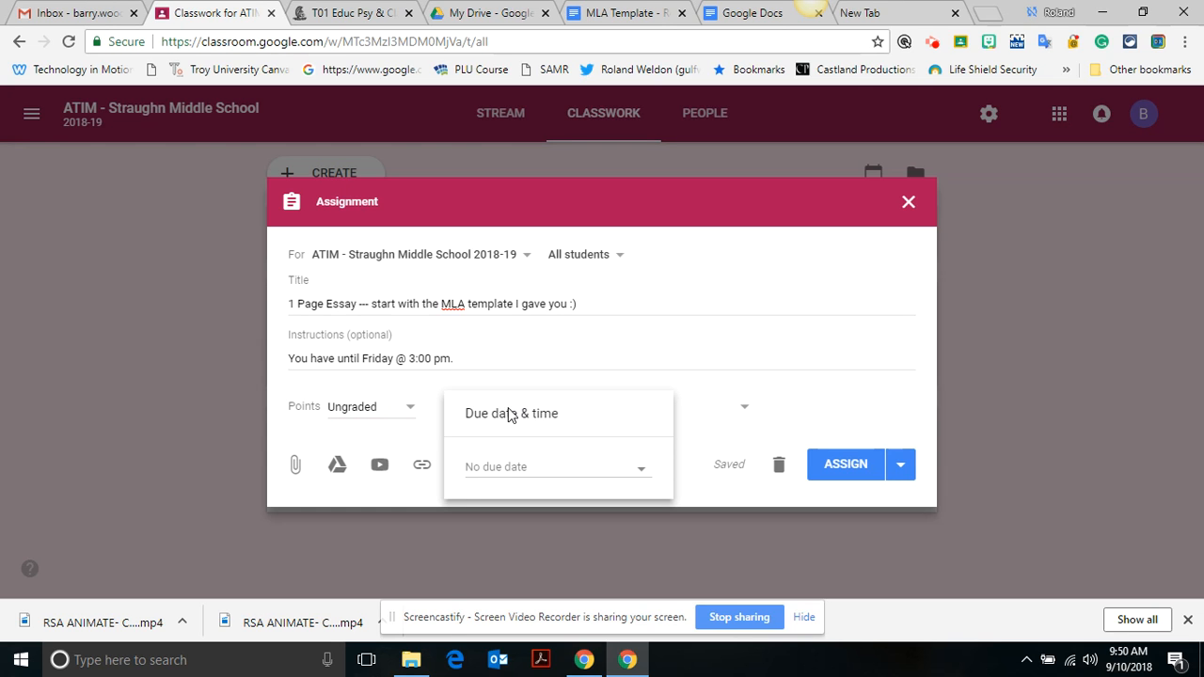
left_click(526, 467)
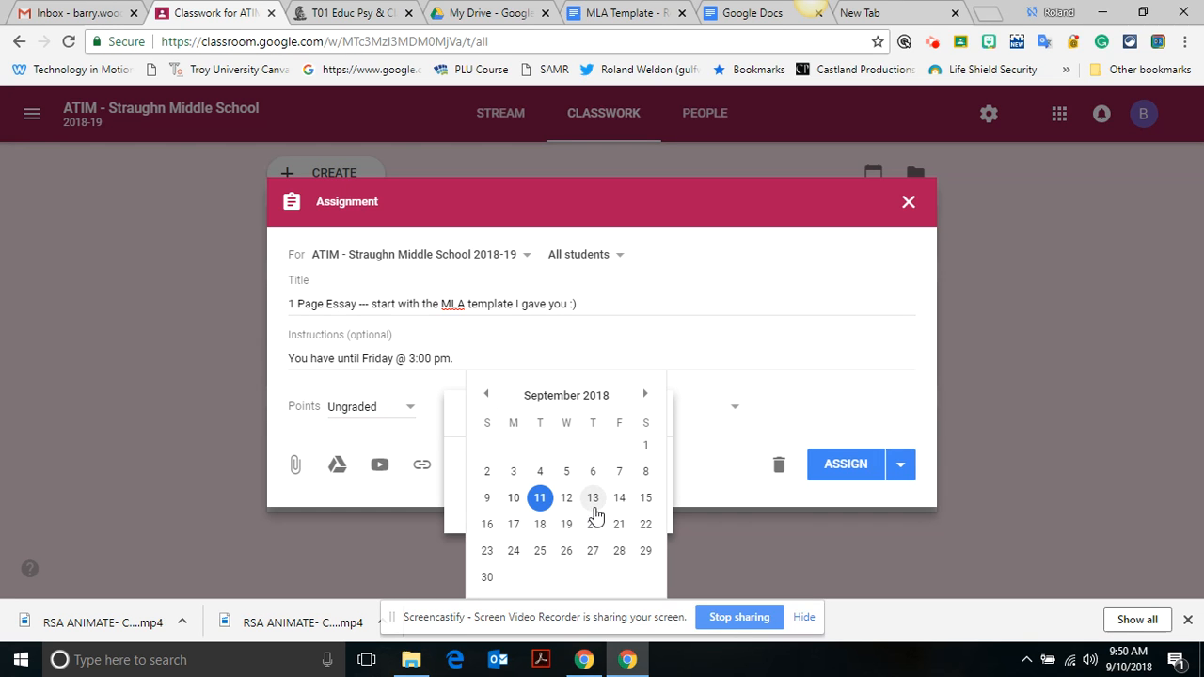
left_click(622, 524)
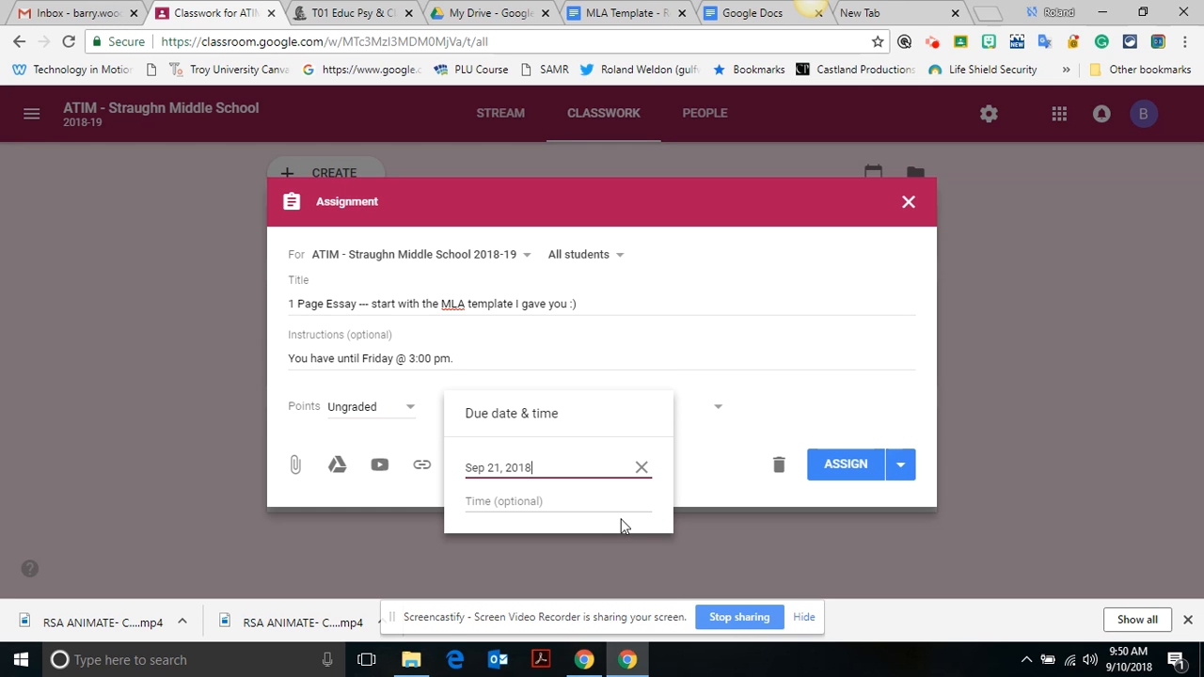
left_click(564, 502)
type("3")
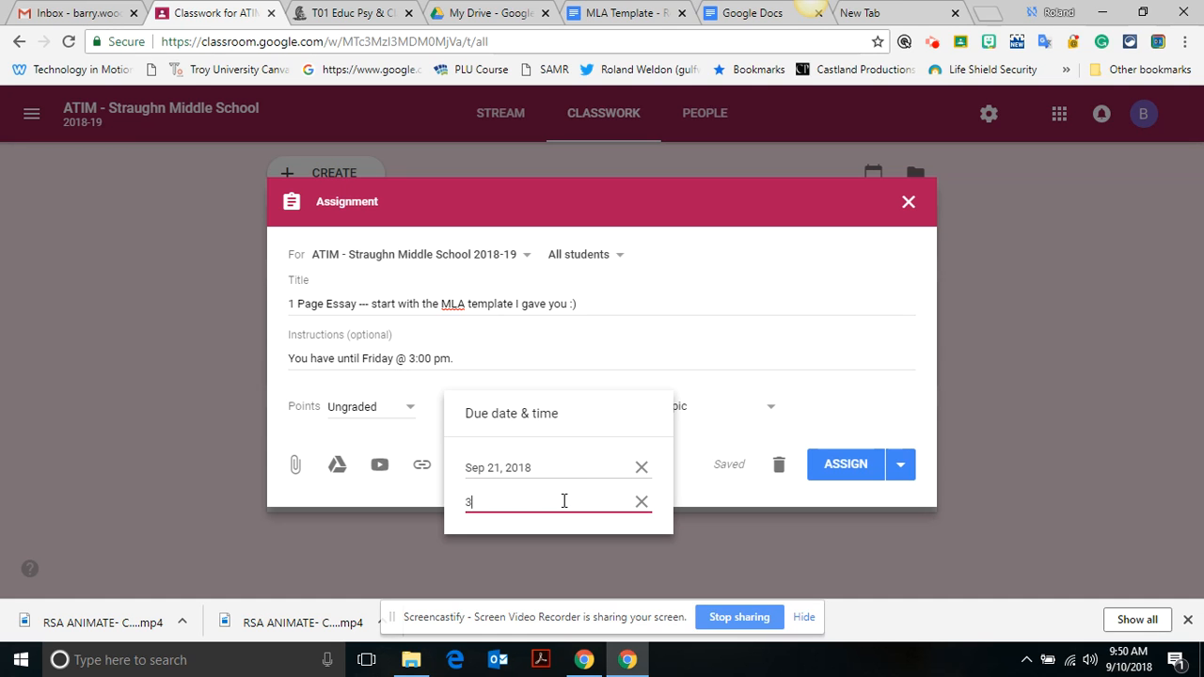
type(":00 PM")
left_click(761, 537)
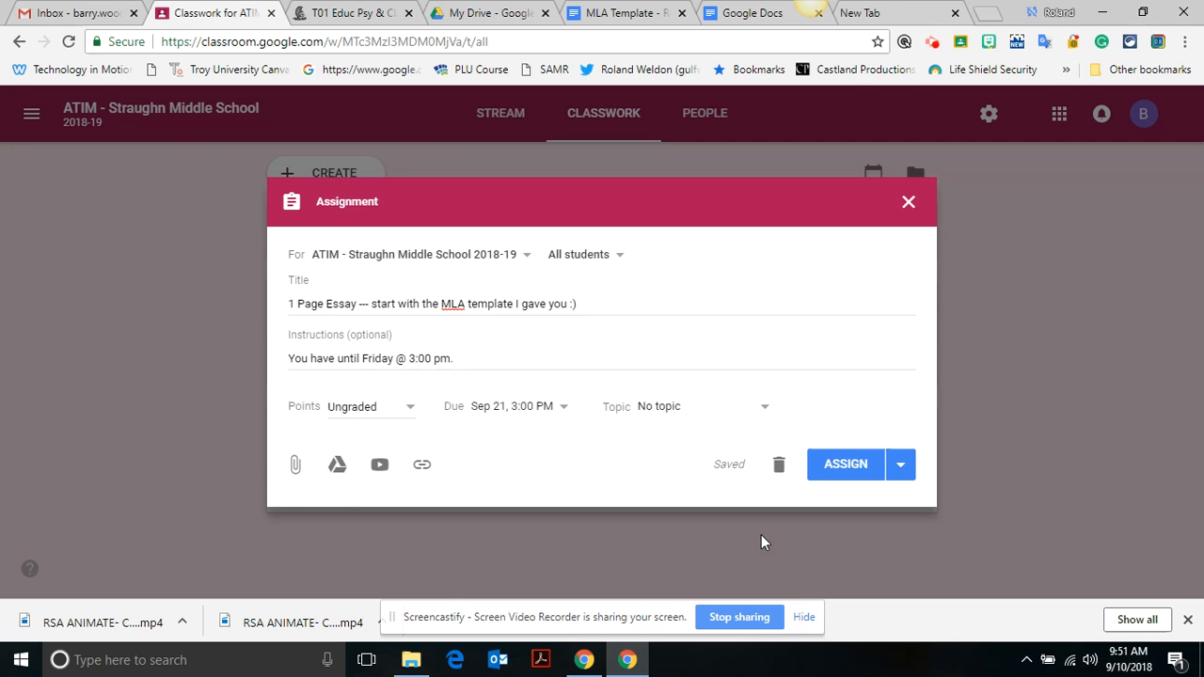
Attach the MLA Template - Report document from Google Drive to the assignment and dismiss the sharing settings notice.
left_click(338, 467)
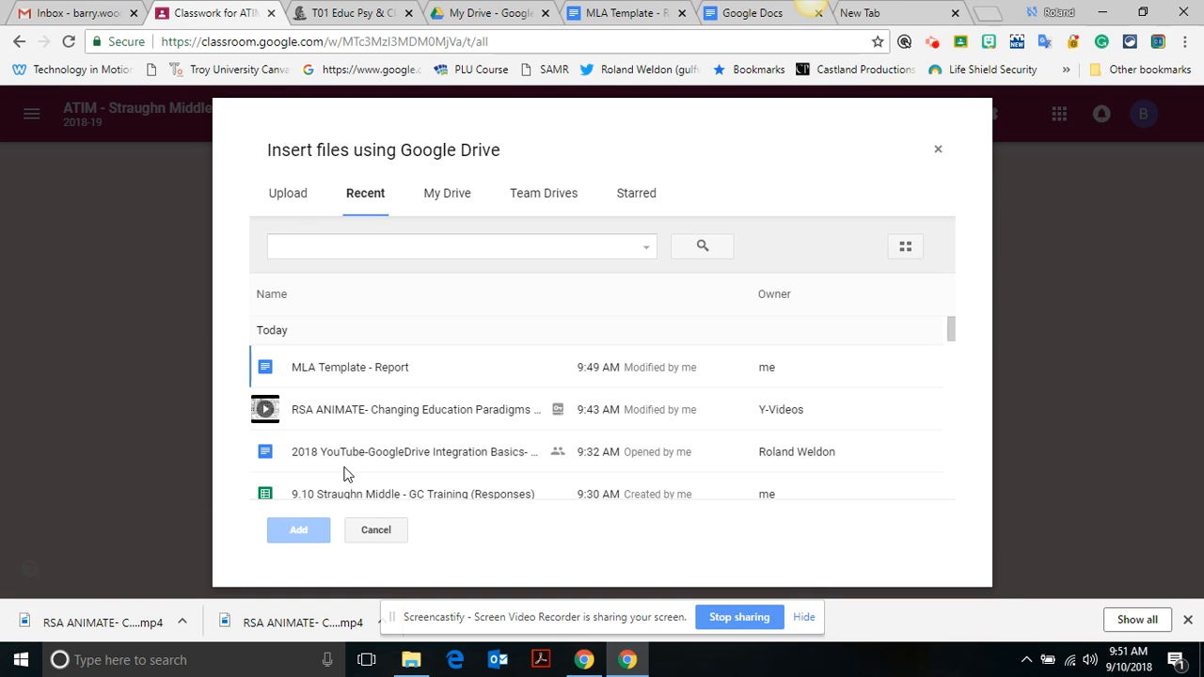
left_click(321, 367)
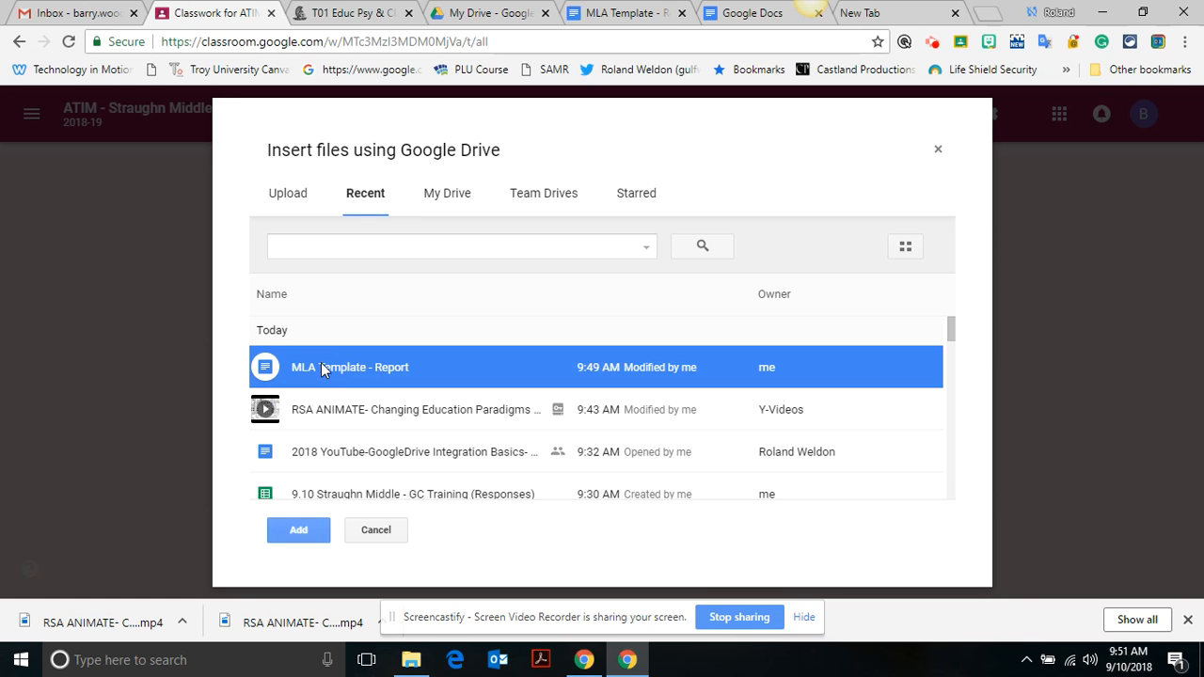
left_click(298, 530)
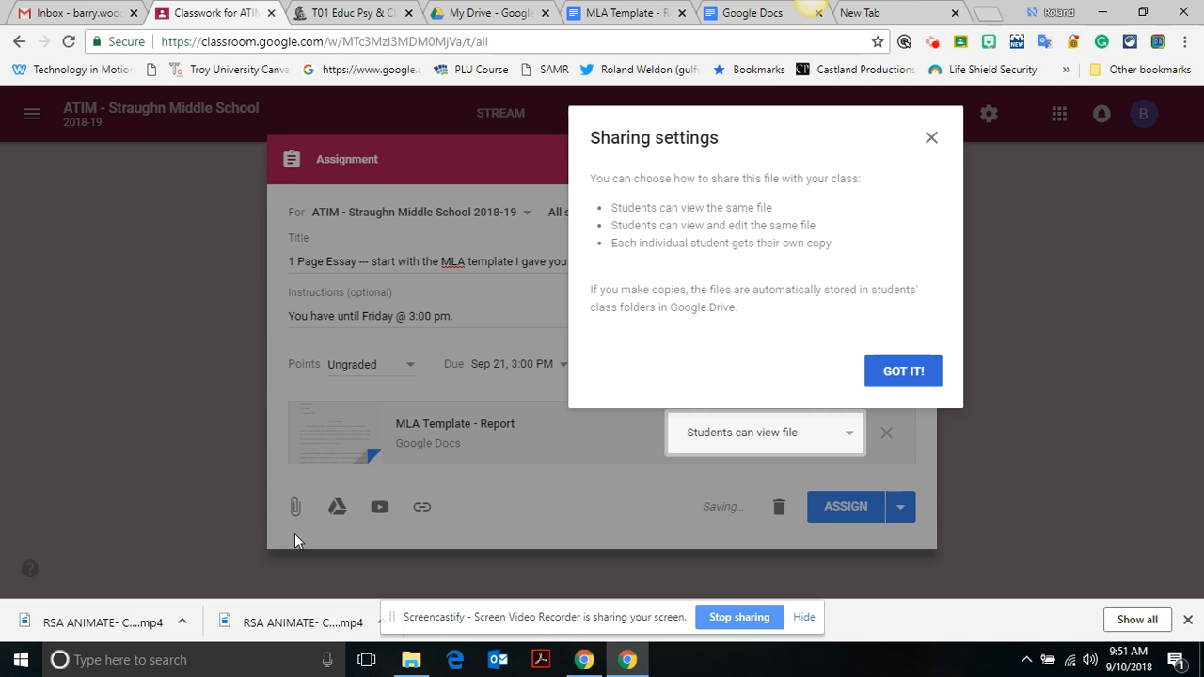
left_click(888, 382)
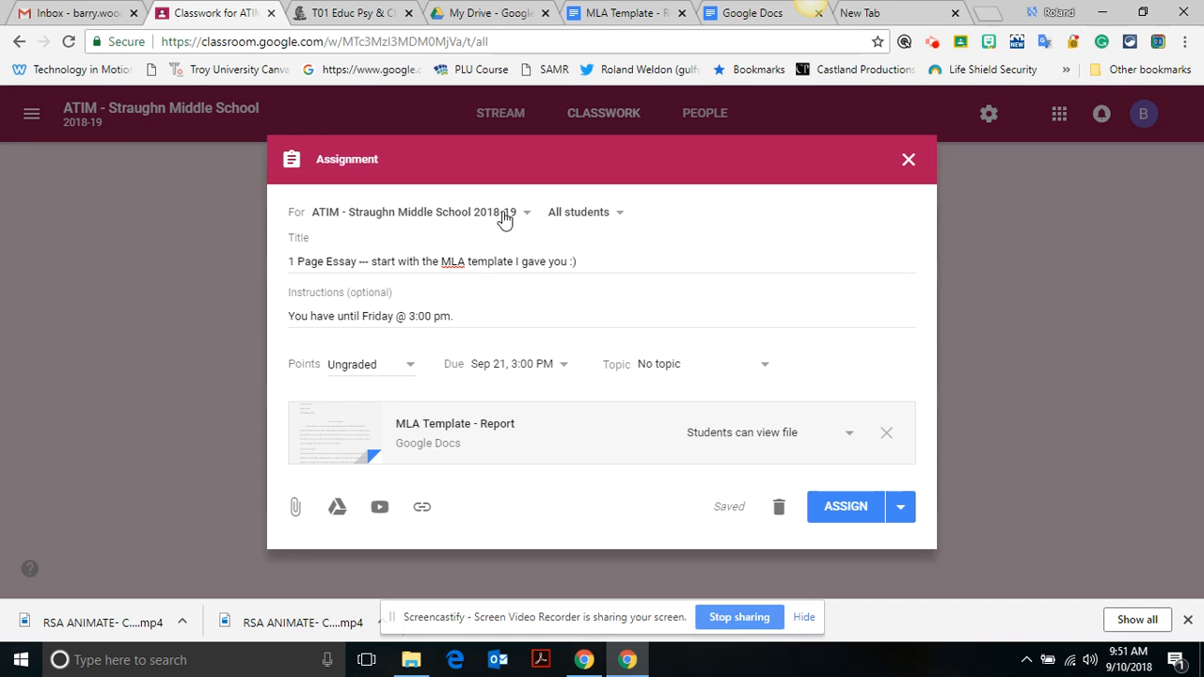
File the assignment under the LA Integration Tools topic and have the attached template copied for each student.
left_click(679, 374)
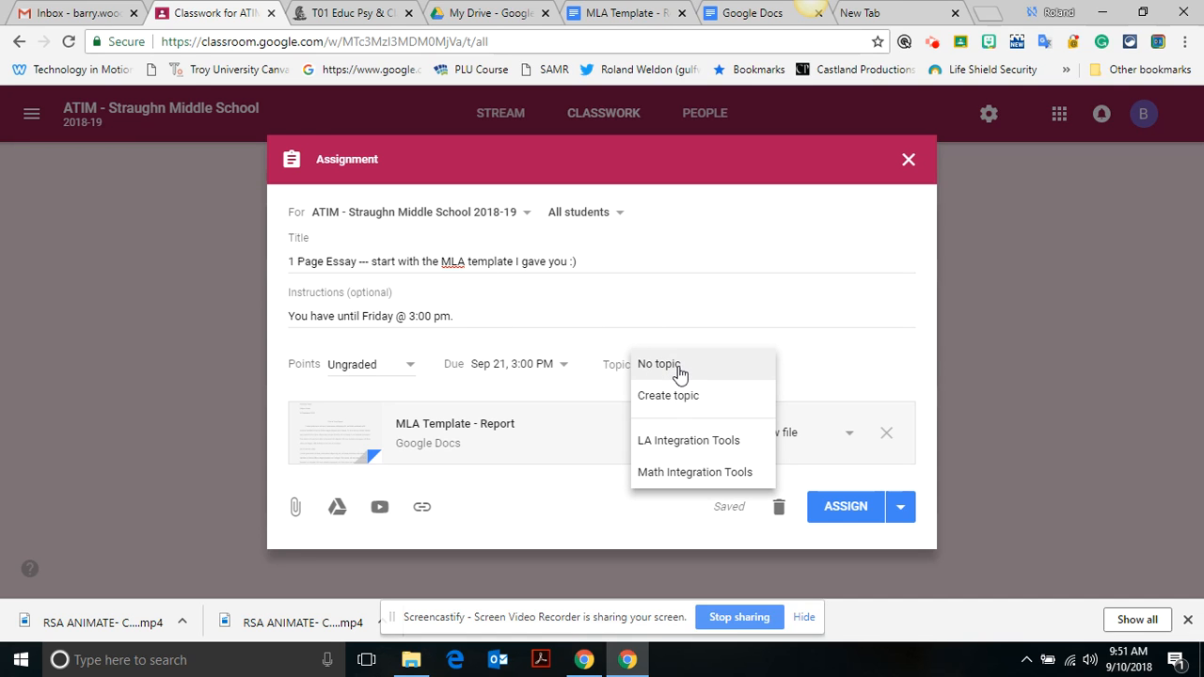
left_click(681, 441)
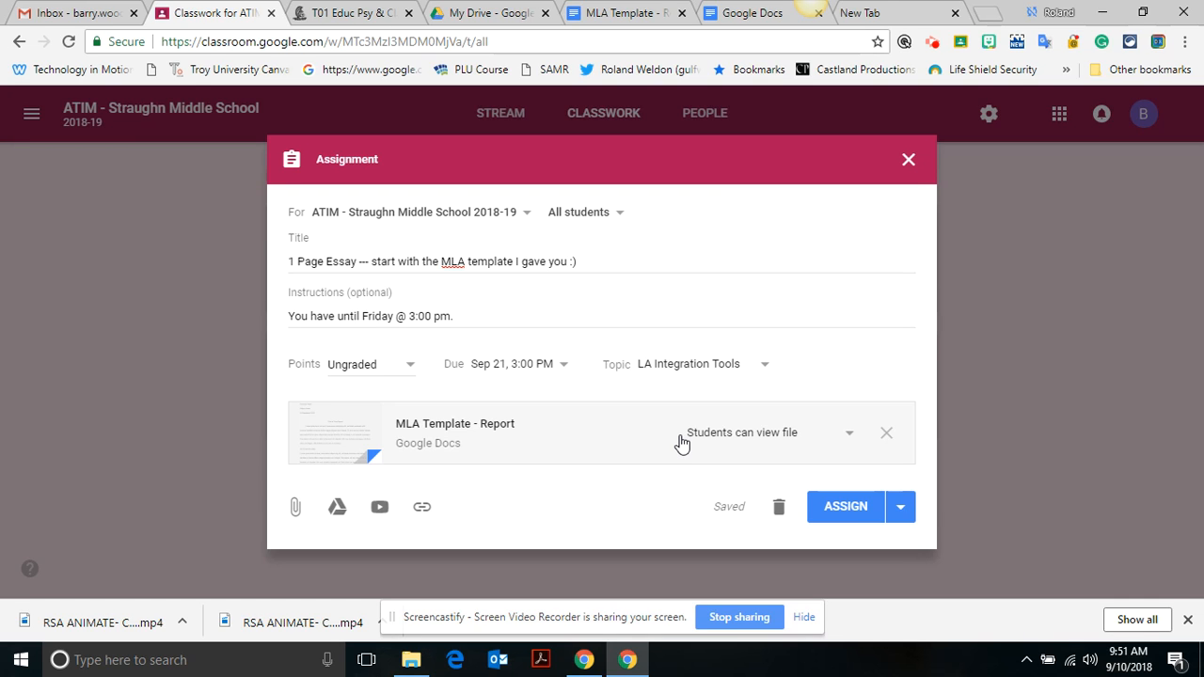
left_click(741, 435)
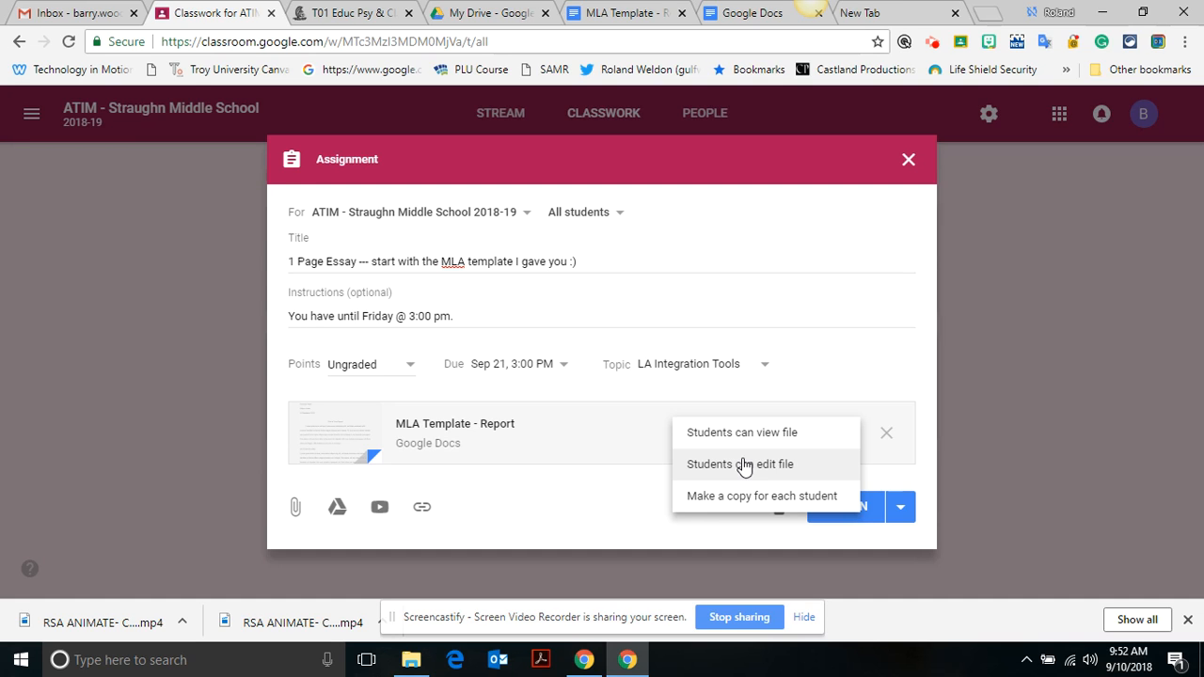
left_click(751, 498)
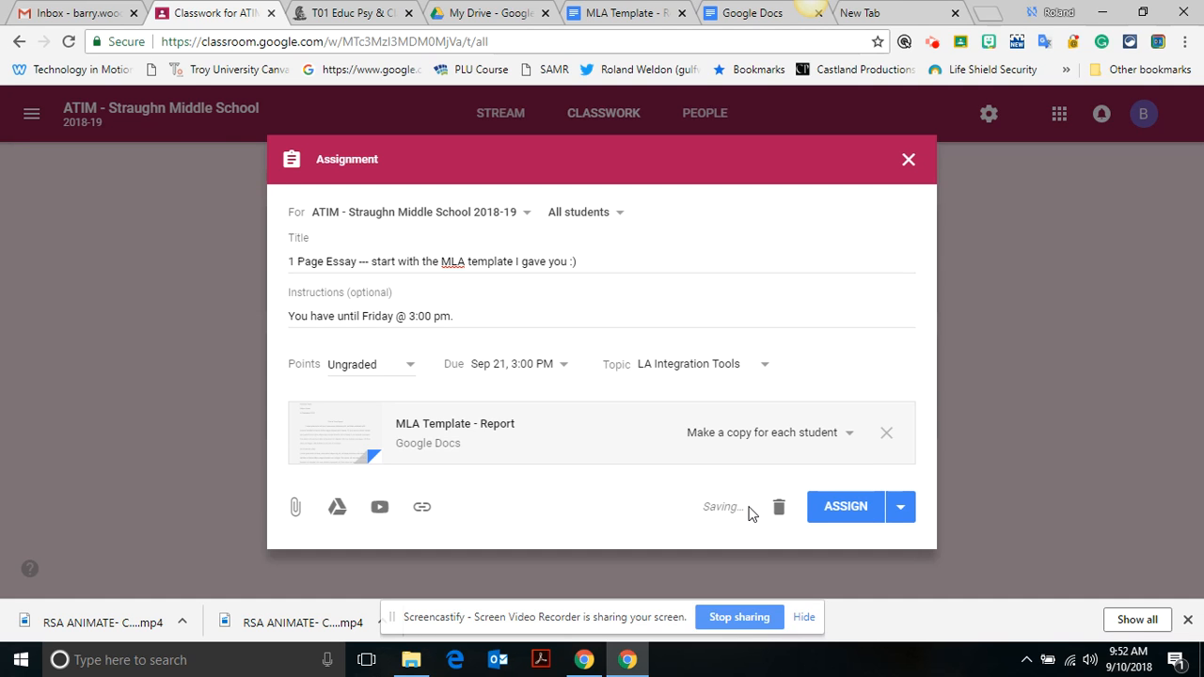
Assign the essay to the class and expand its entry in the classwork list.
left_click(826, 509)
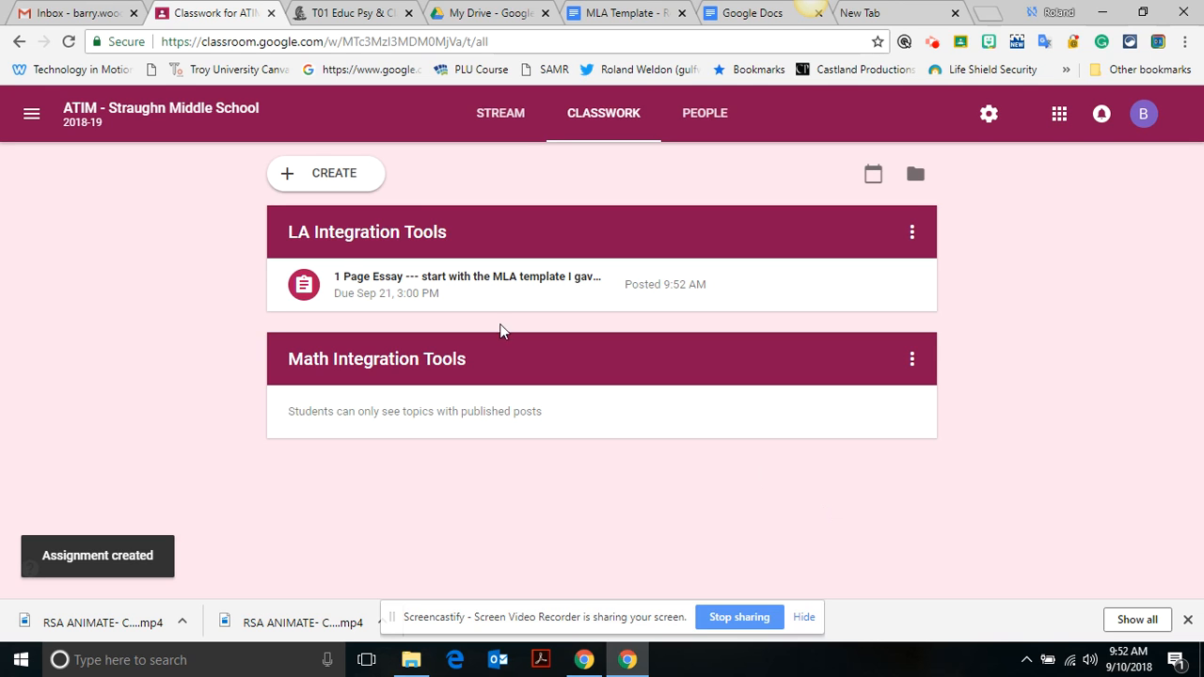
left_click(395, 285)
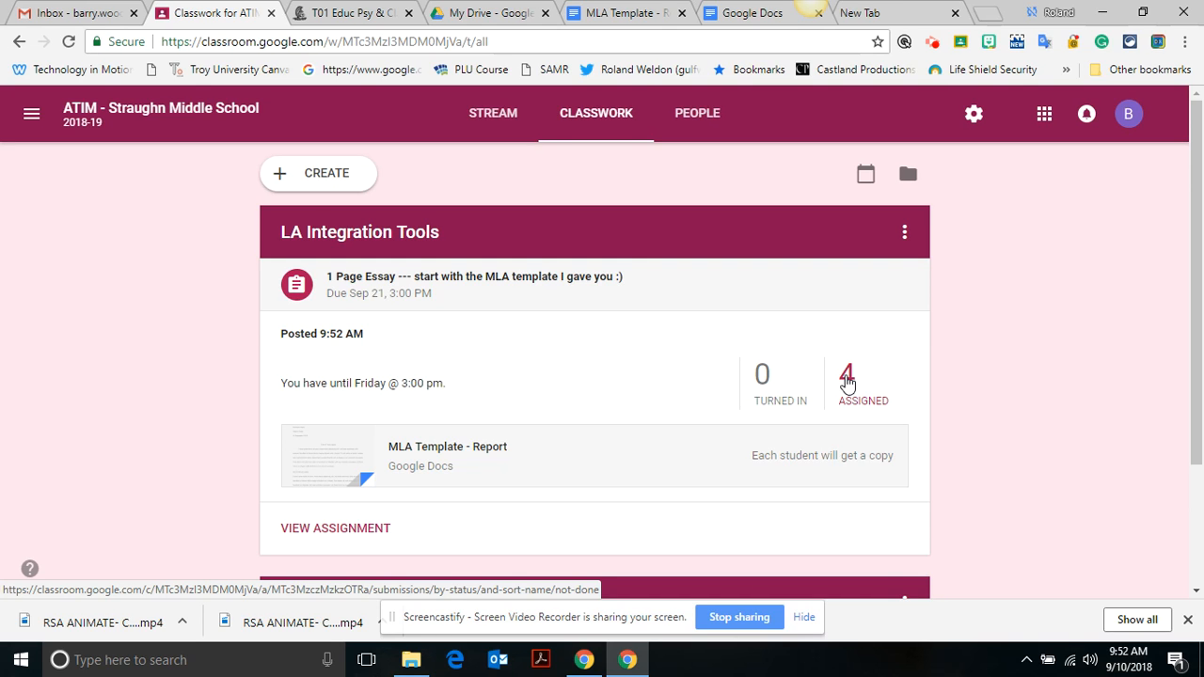
View the third student's copy of the MLA template from the essay's assigned work and return to the student work overview.
left_click(846, 378)
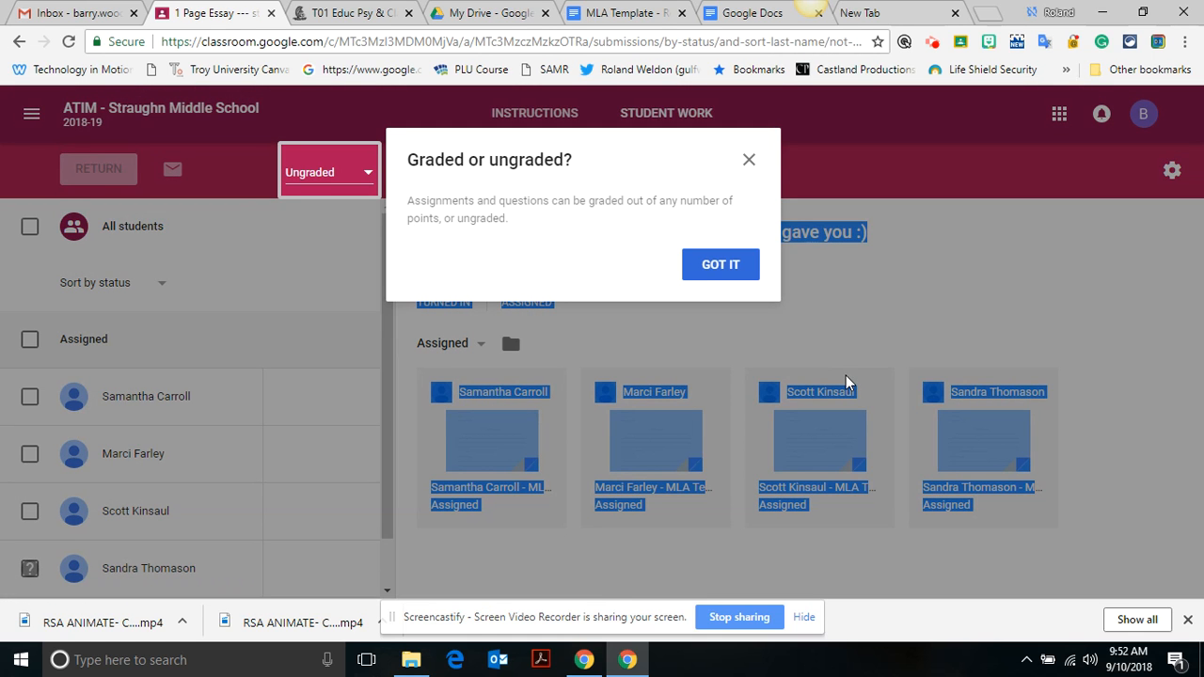
left_click(735, 275)
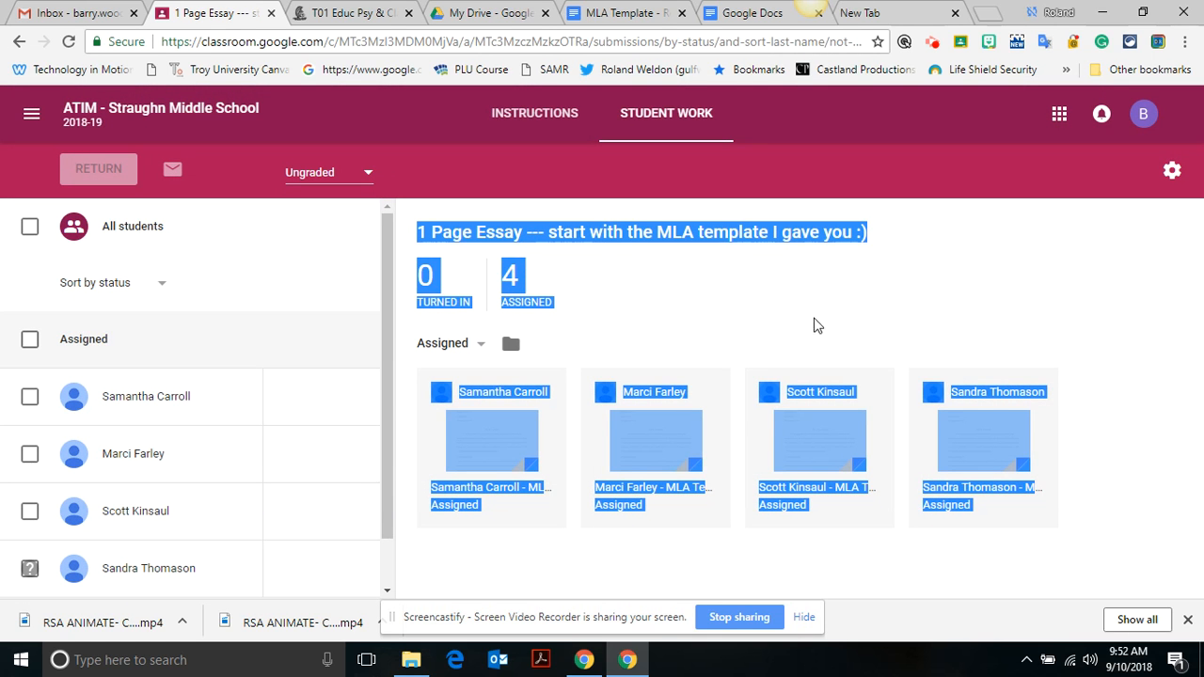
left_click(856, 327)
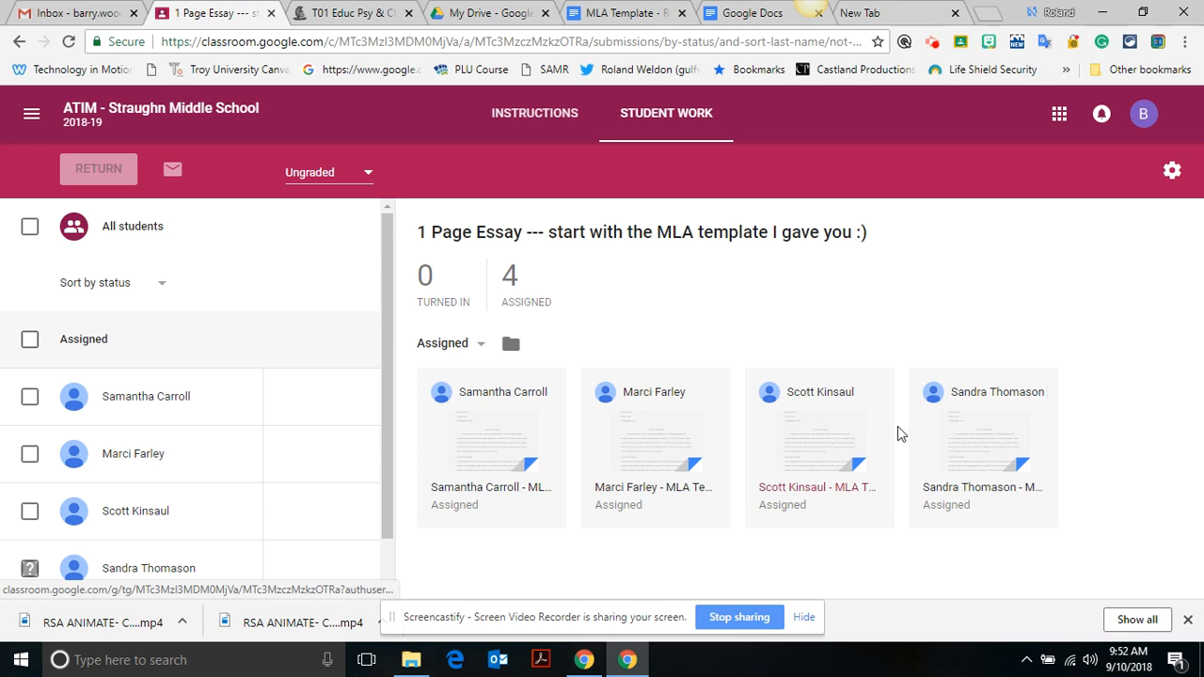
left_click(801, 436)
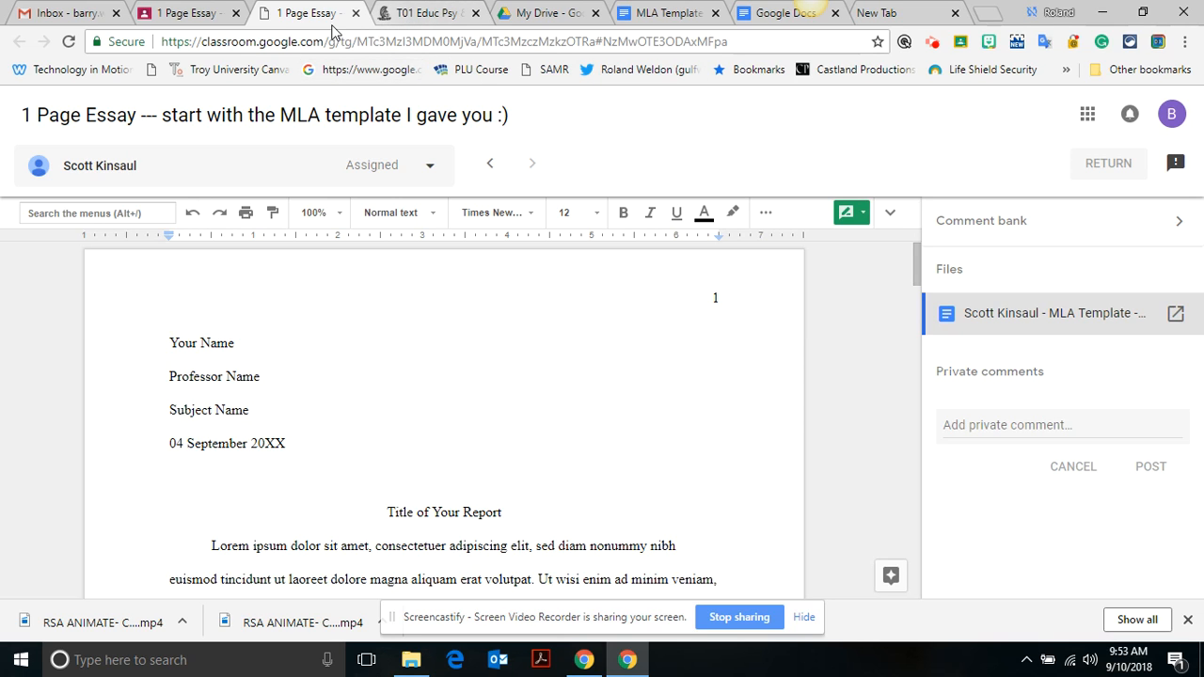
left_click(188, 15)
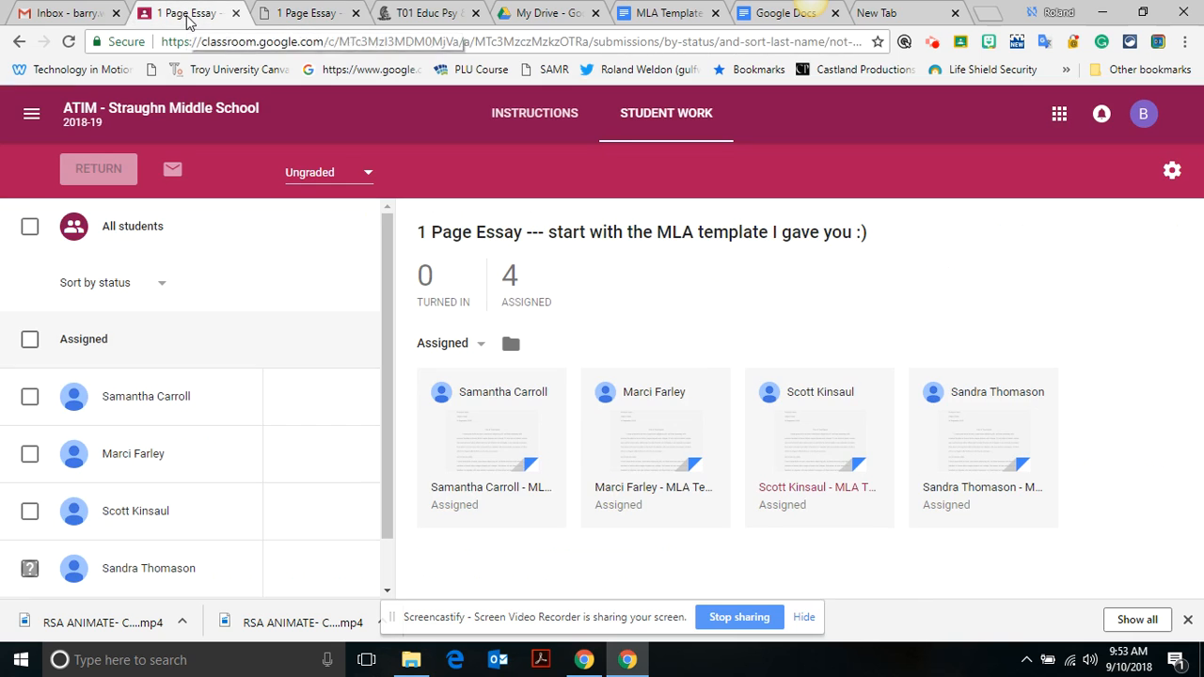
left_click(511, 345)
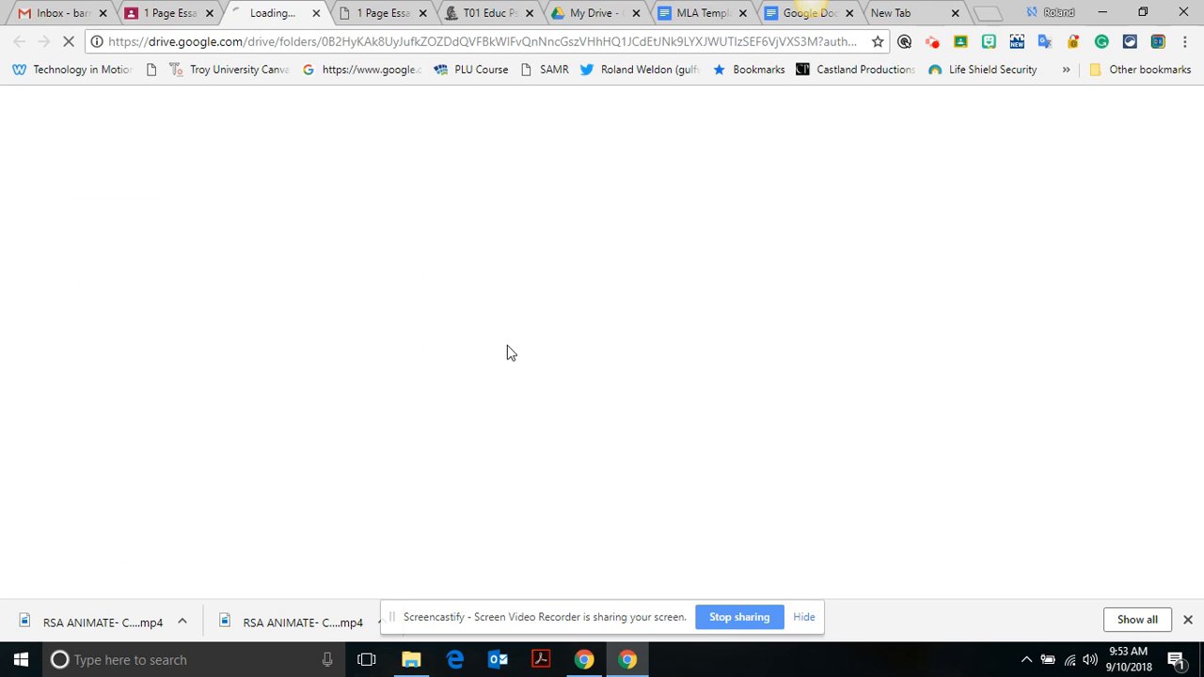
left_click(316, 13)
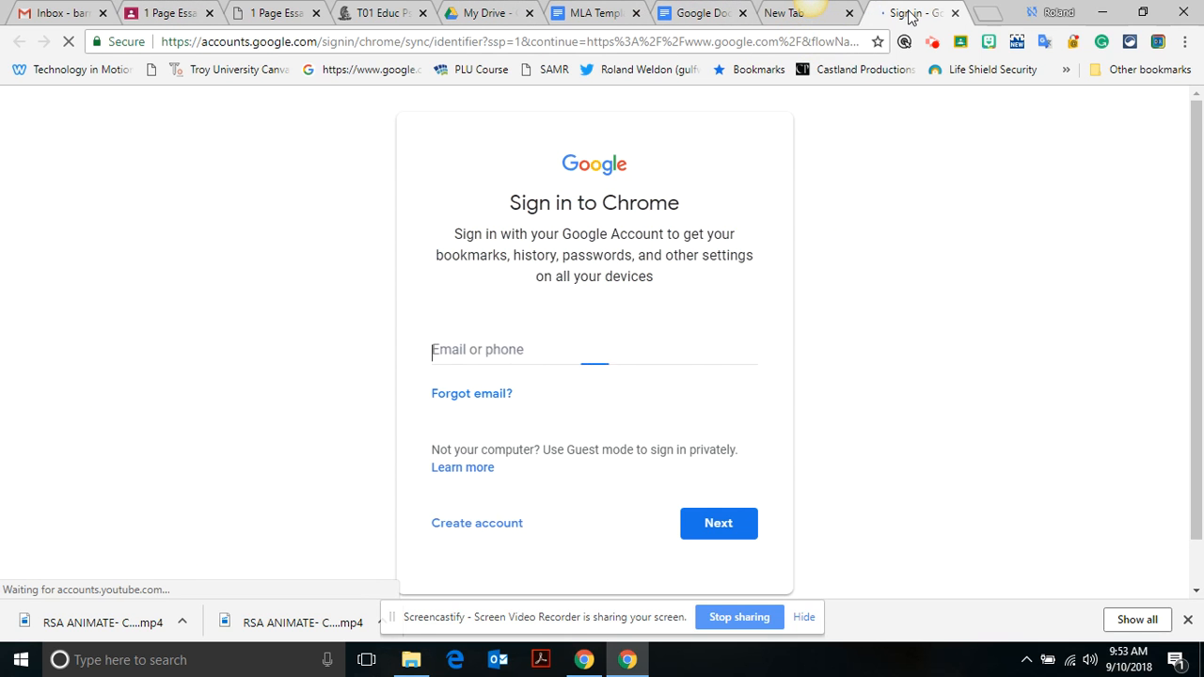
left_click(955, 13)
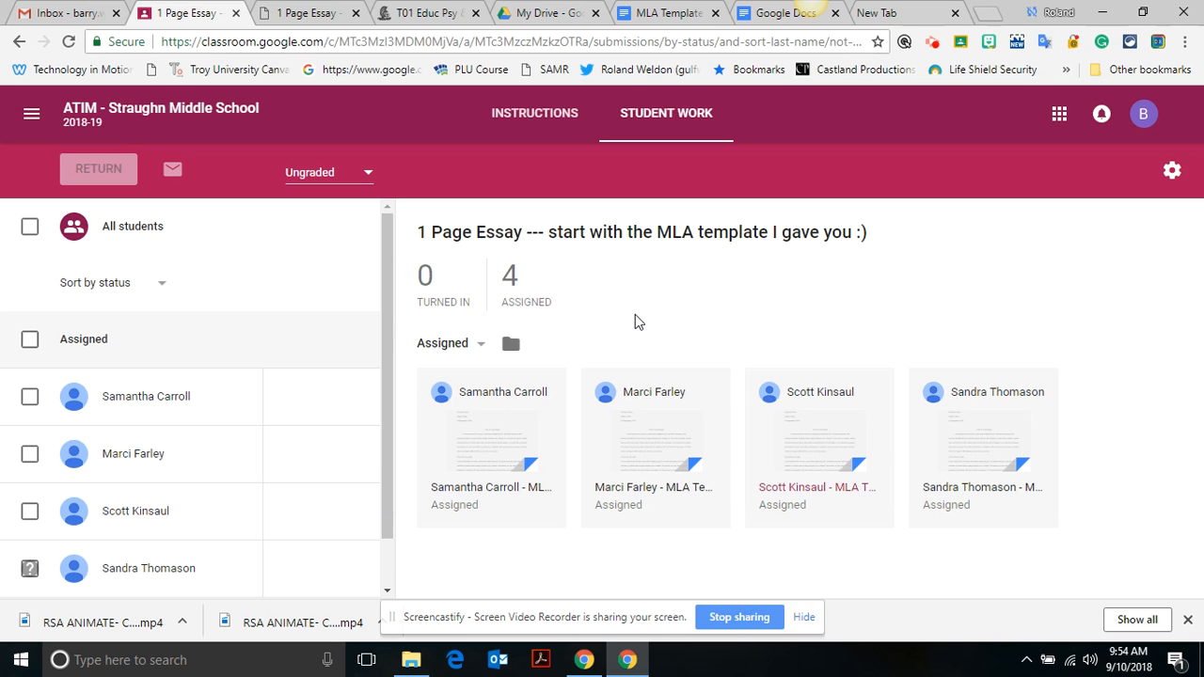
Open the assignment's Drive folder, preview all the student copies in sequence, and return to the file list.
left_click(510, 346)
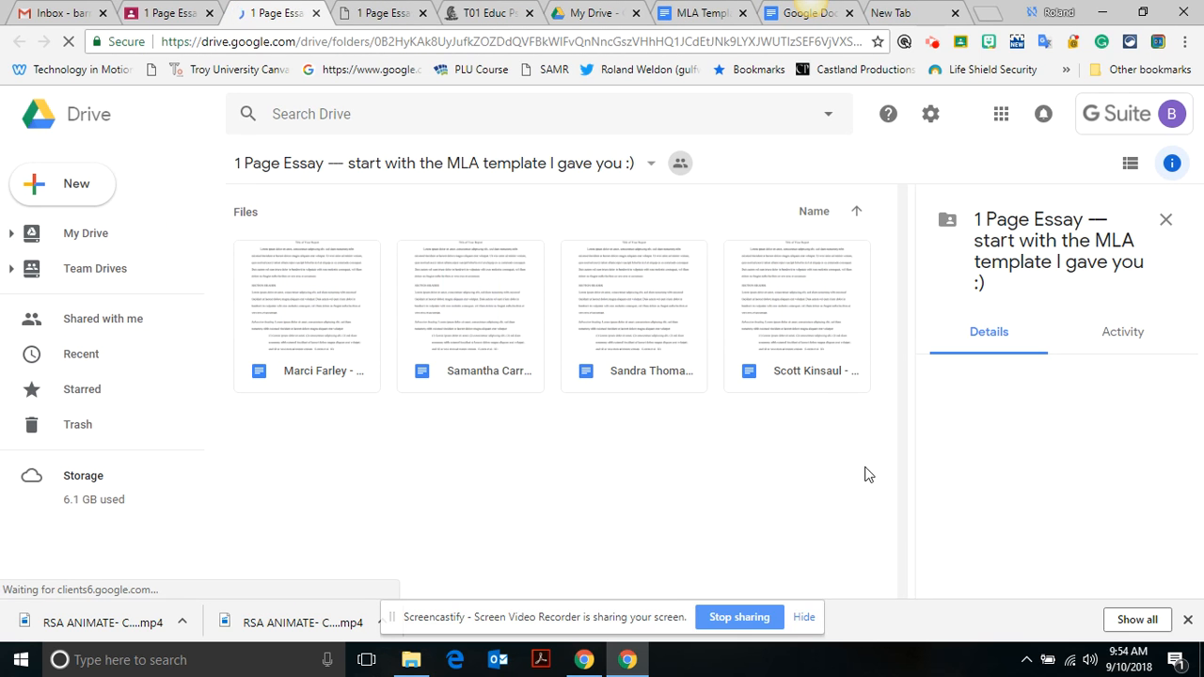
left_click_drag(831, 512, 230, 241)
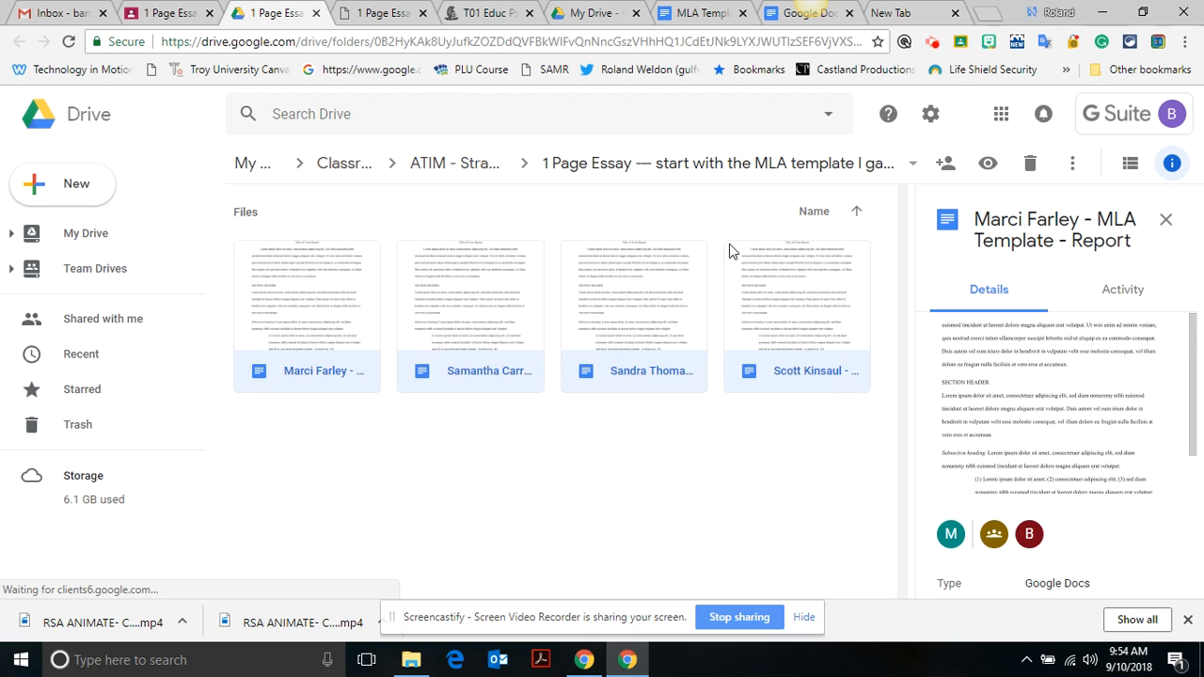
left_click(989, 166)
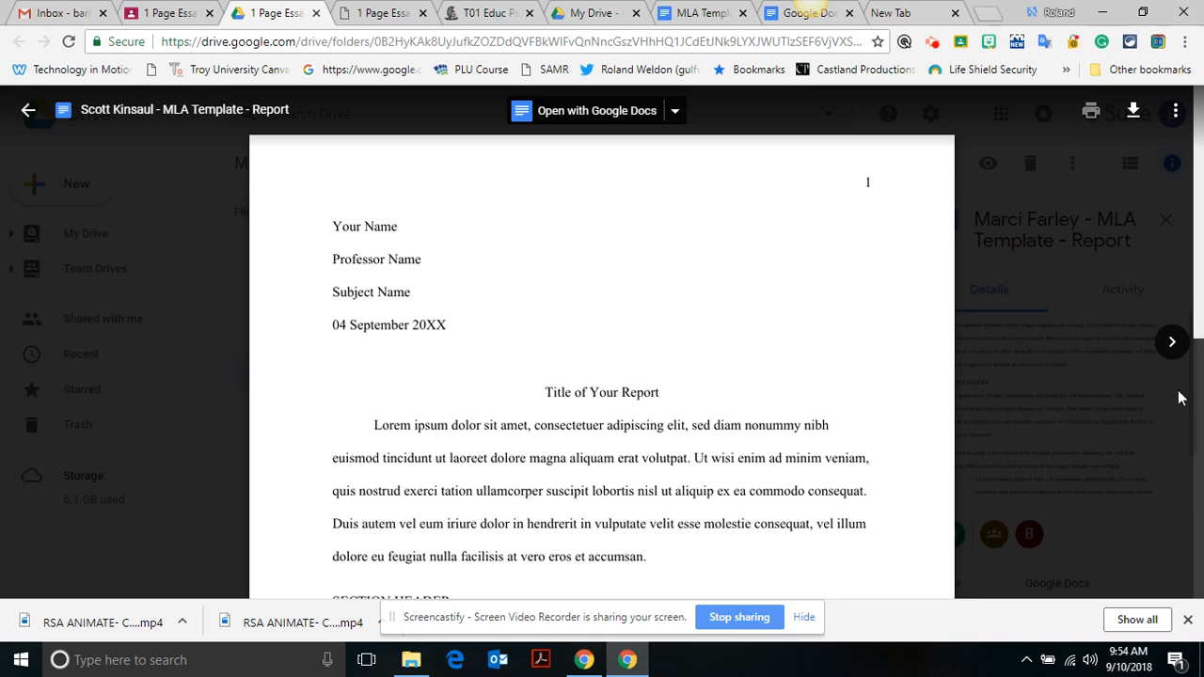
left_click(1172, 353)
left_click(1173, 357)
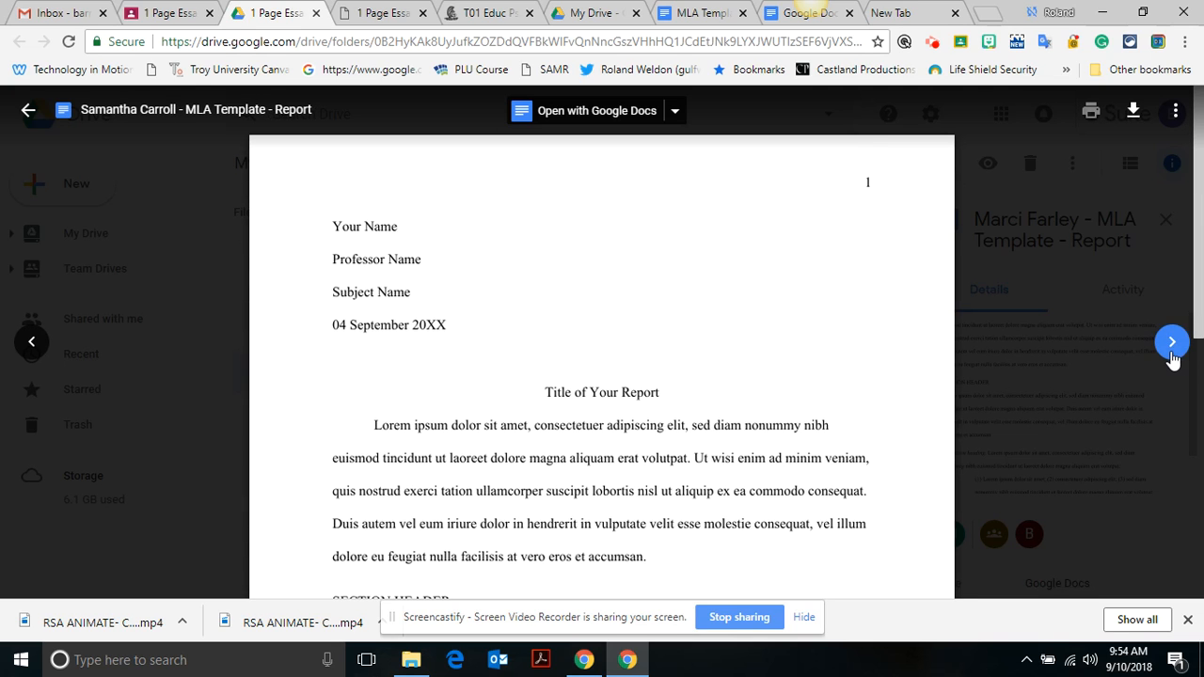
left_click(1172, 358)
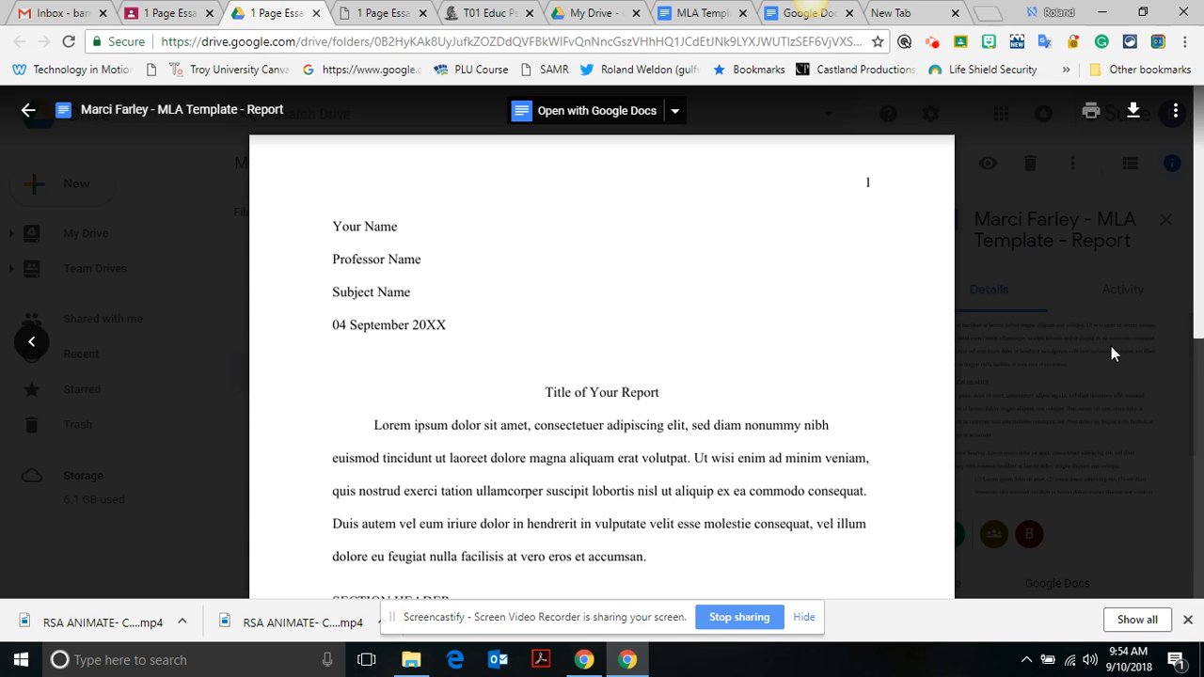
left_click_drag(1201, 279, 1199, 355)
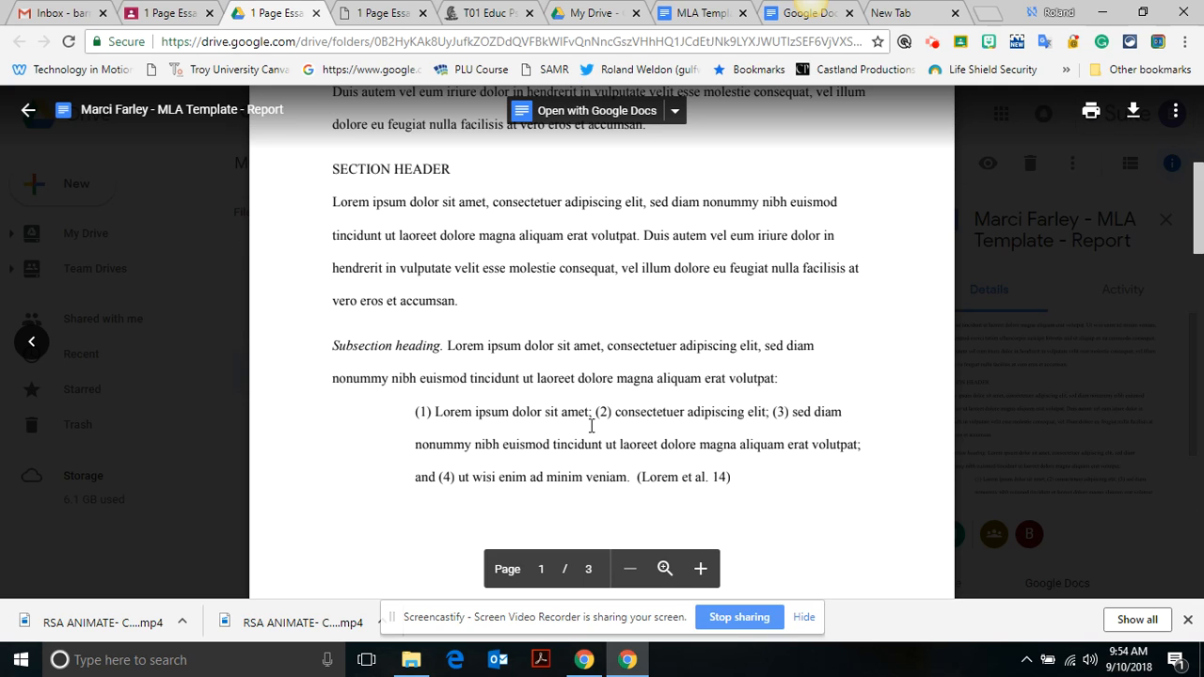
left_click(28, 110)
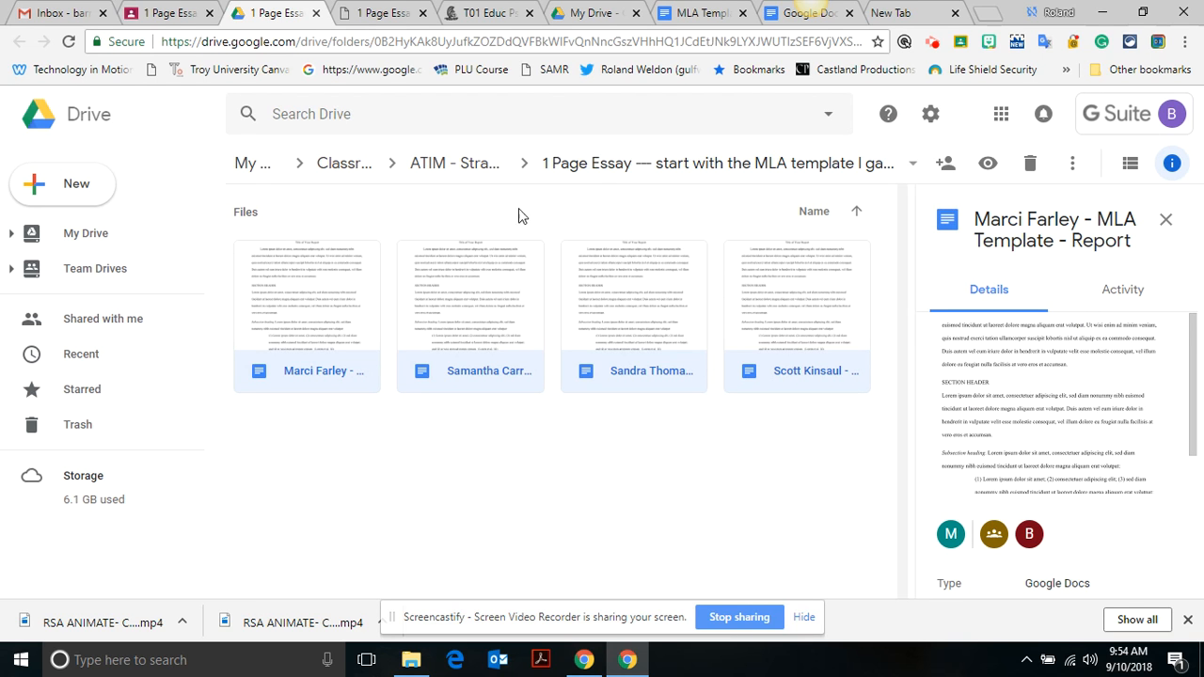
Return to Google Classroom, reopen the 1 Page Essay assignment from the class stream, and open its Drive folder.
left_click(169, 13)
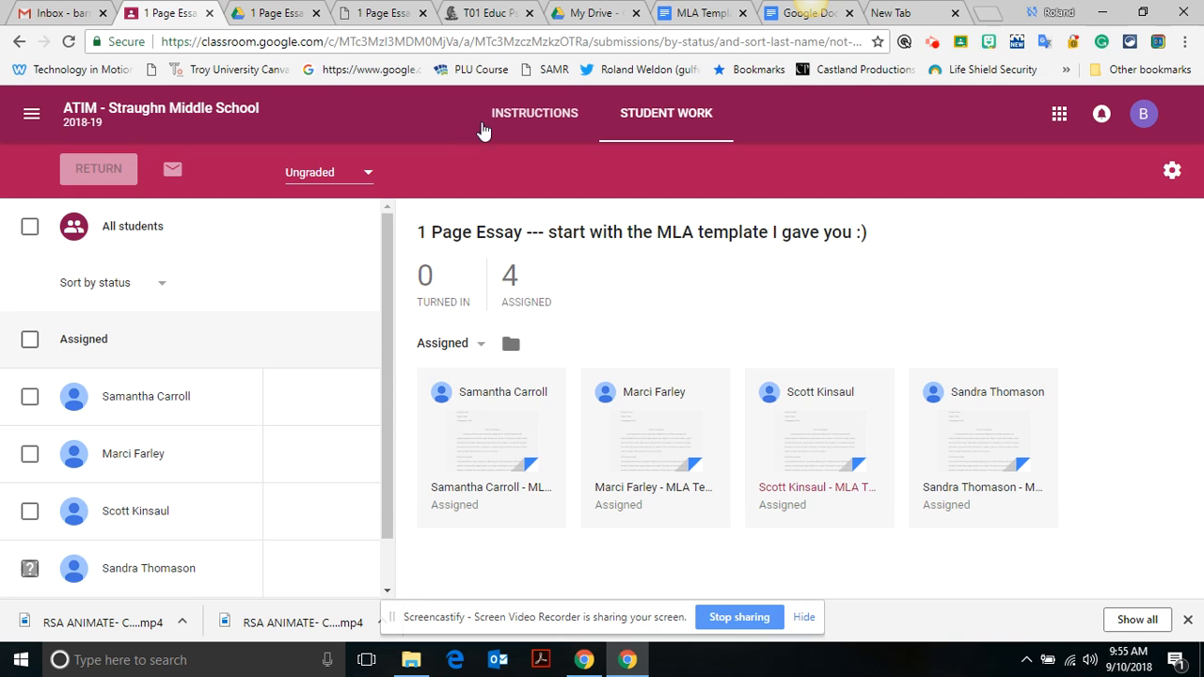
left_click(122, 111)
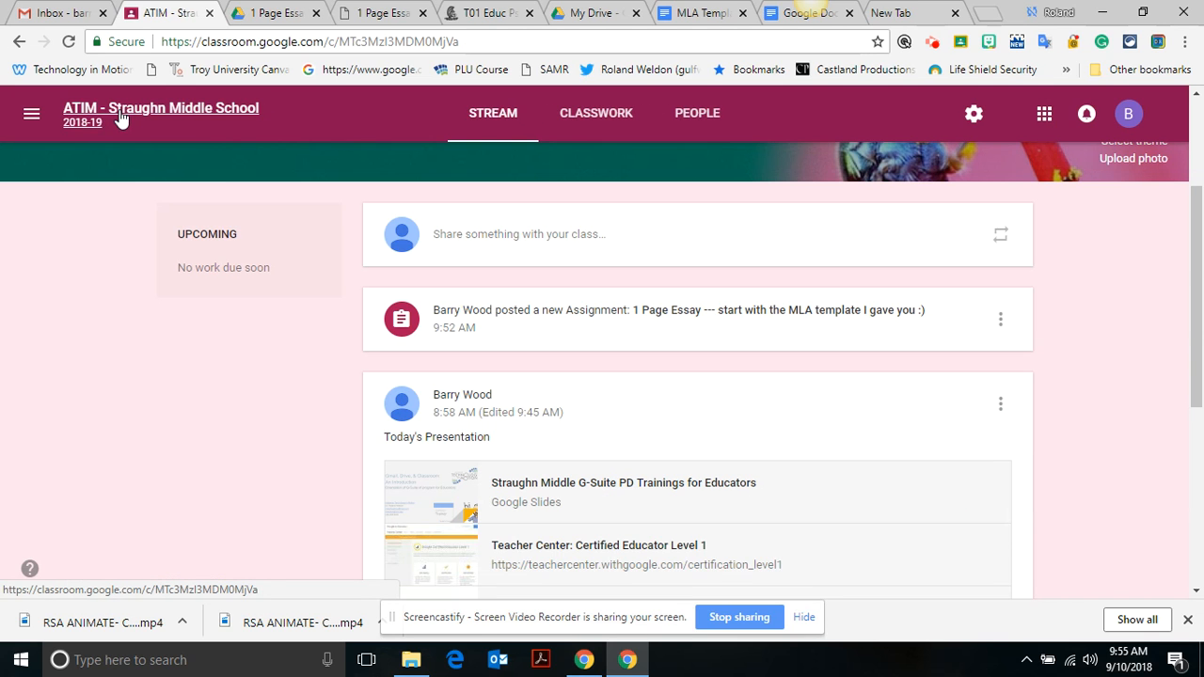
left_click(533, 316)
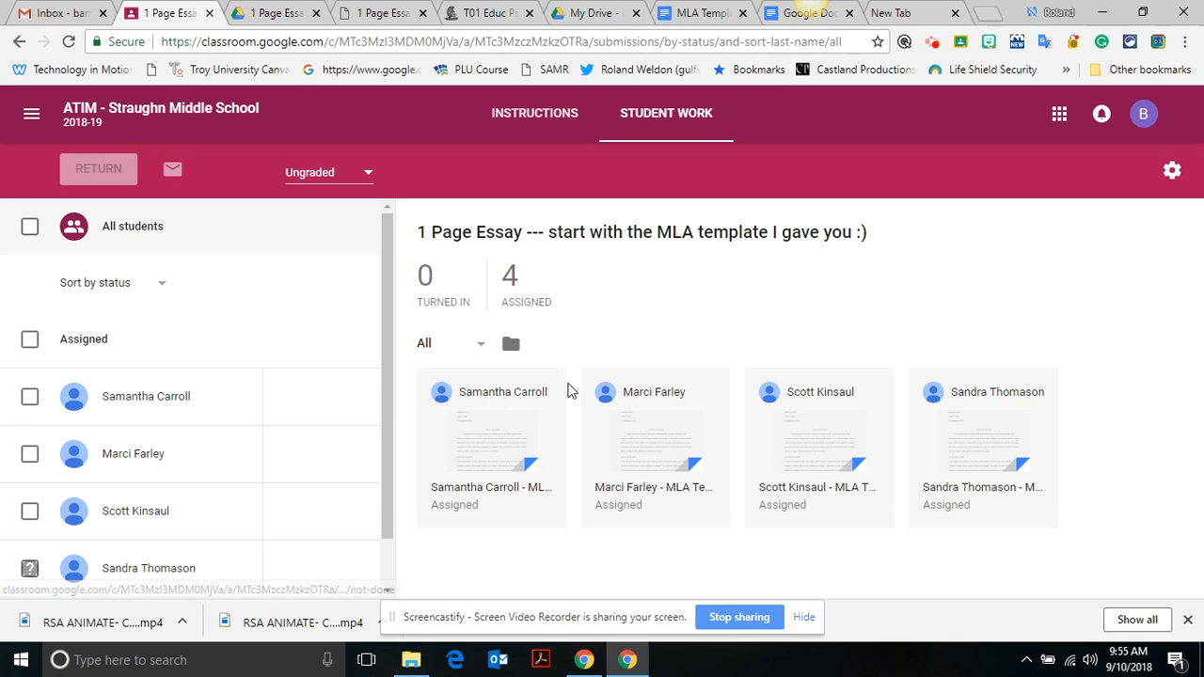
left_click(511, 343)
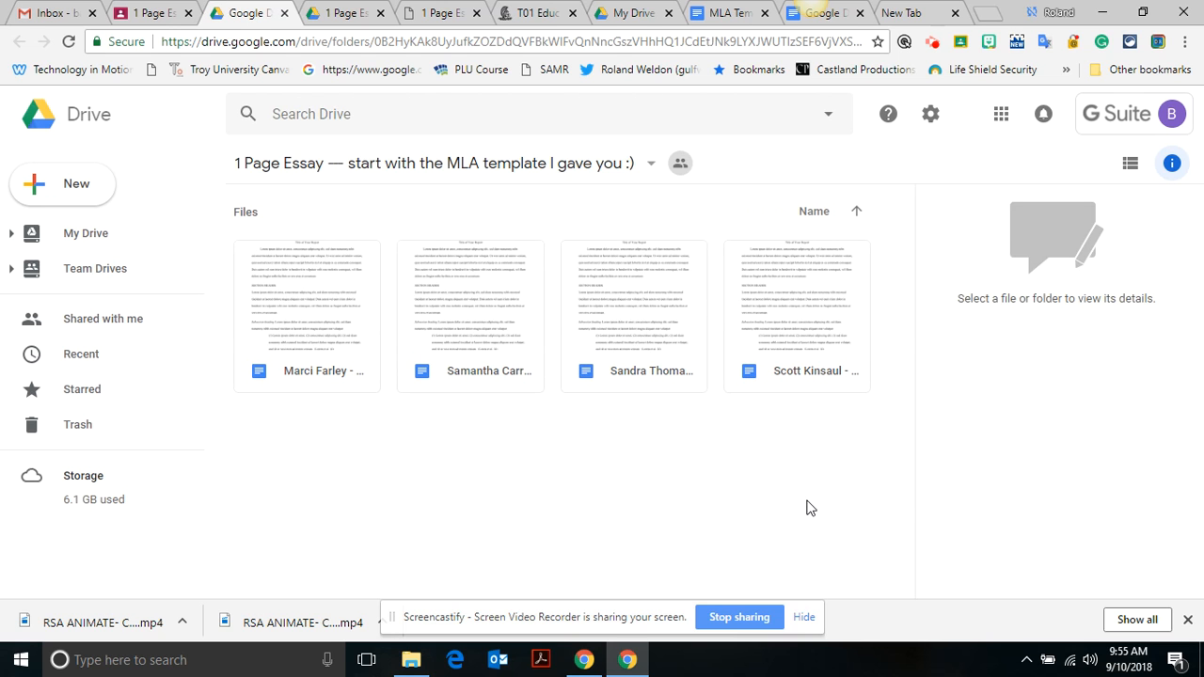
Preview all the student template copies together and advance through them to the last document.
left_click_drag(835, 473, 261, 280)
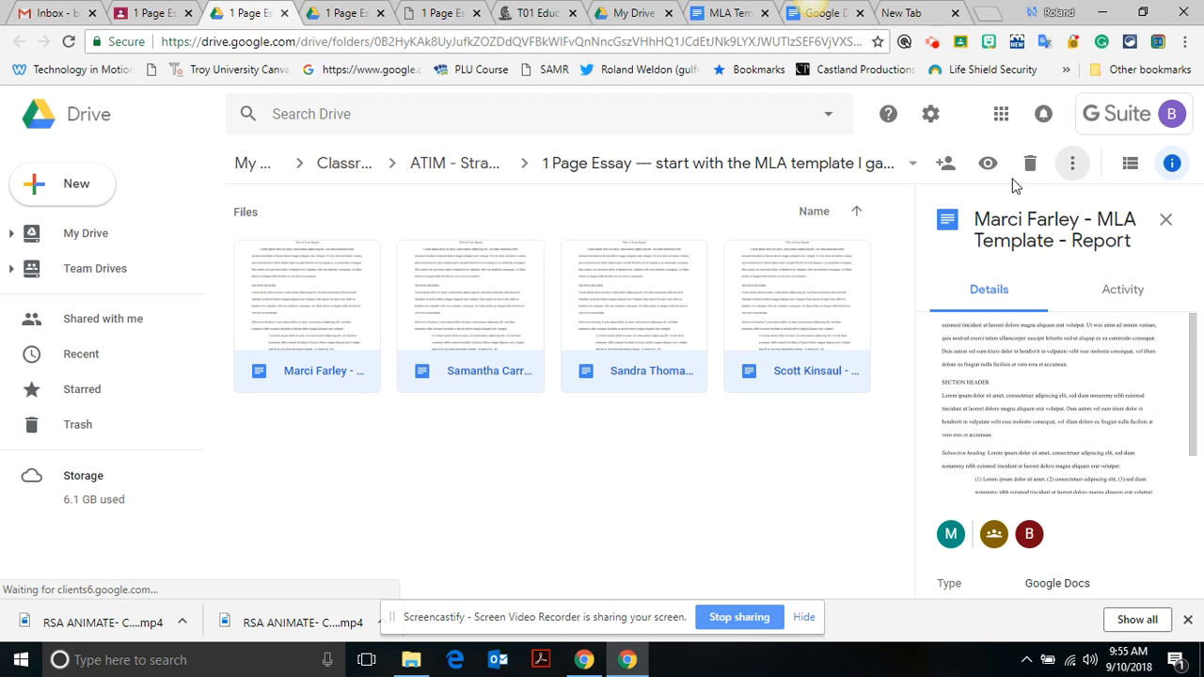
left_click(988, 165)
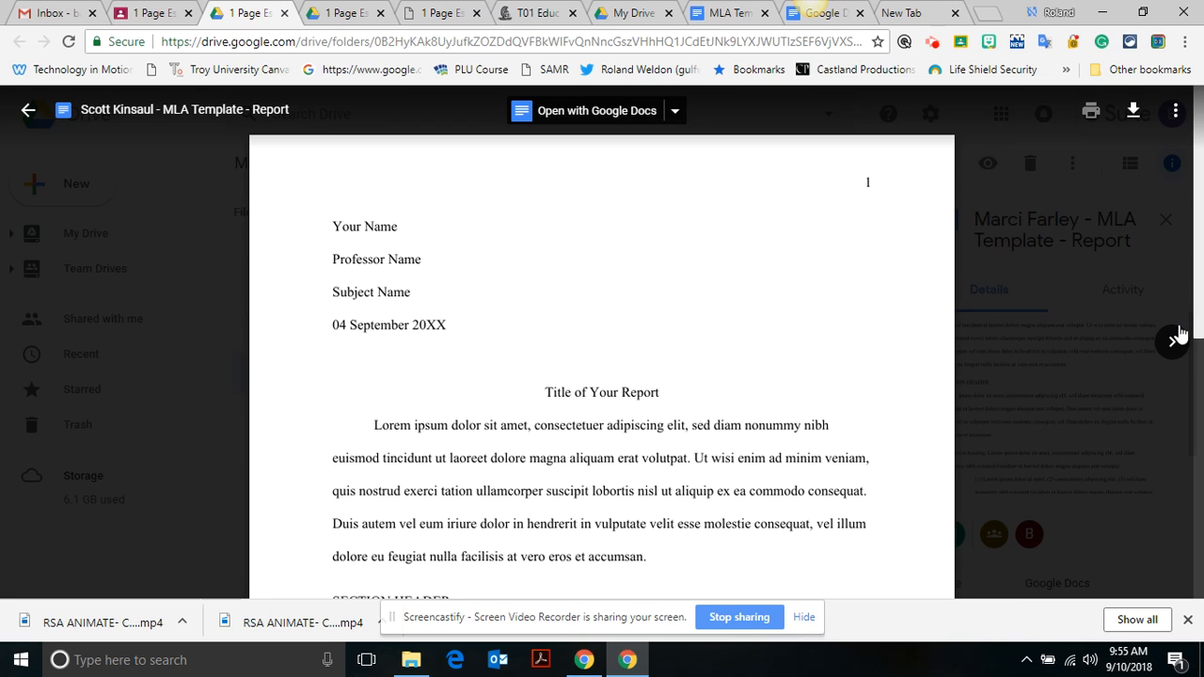
left_click(1176, 338)
left_click(1178, 337)
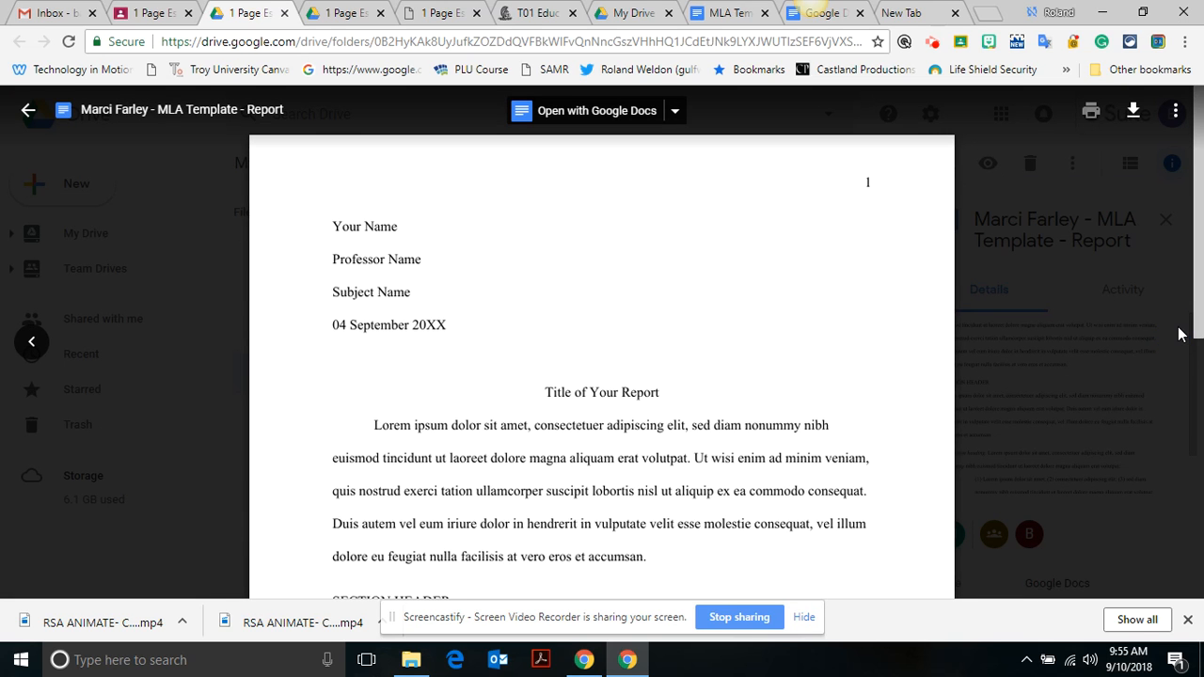